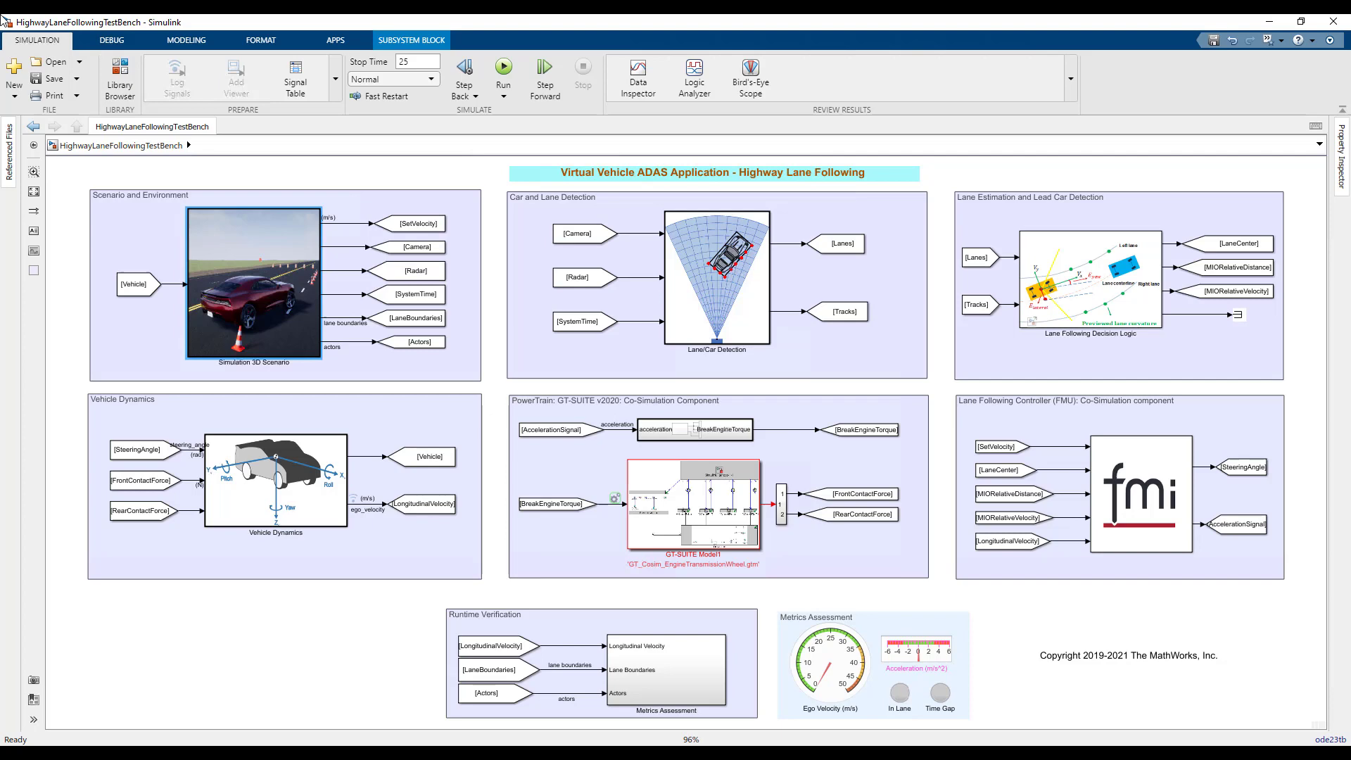
Inspect the scene configuration block inside Simulation 3D Scenario, then return to the top level.
double_click(262, 283)
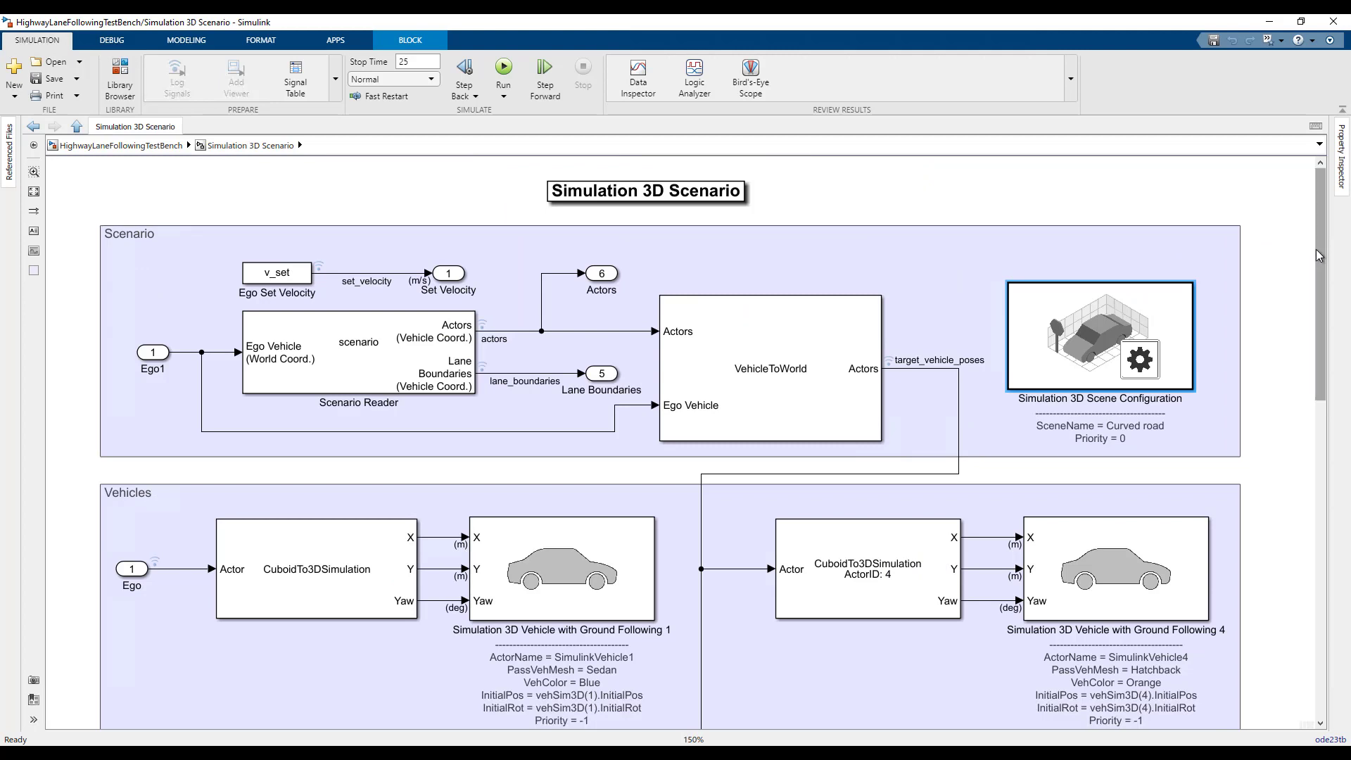
mouse_move(1320, 253)
left_mouse_down()
mouse_move(1311, 594)
mouse_move(1311, 227)
left_mouse_up()
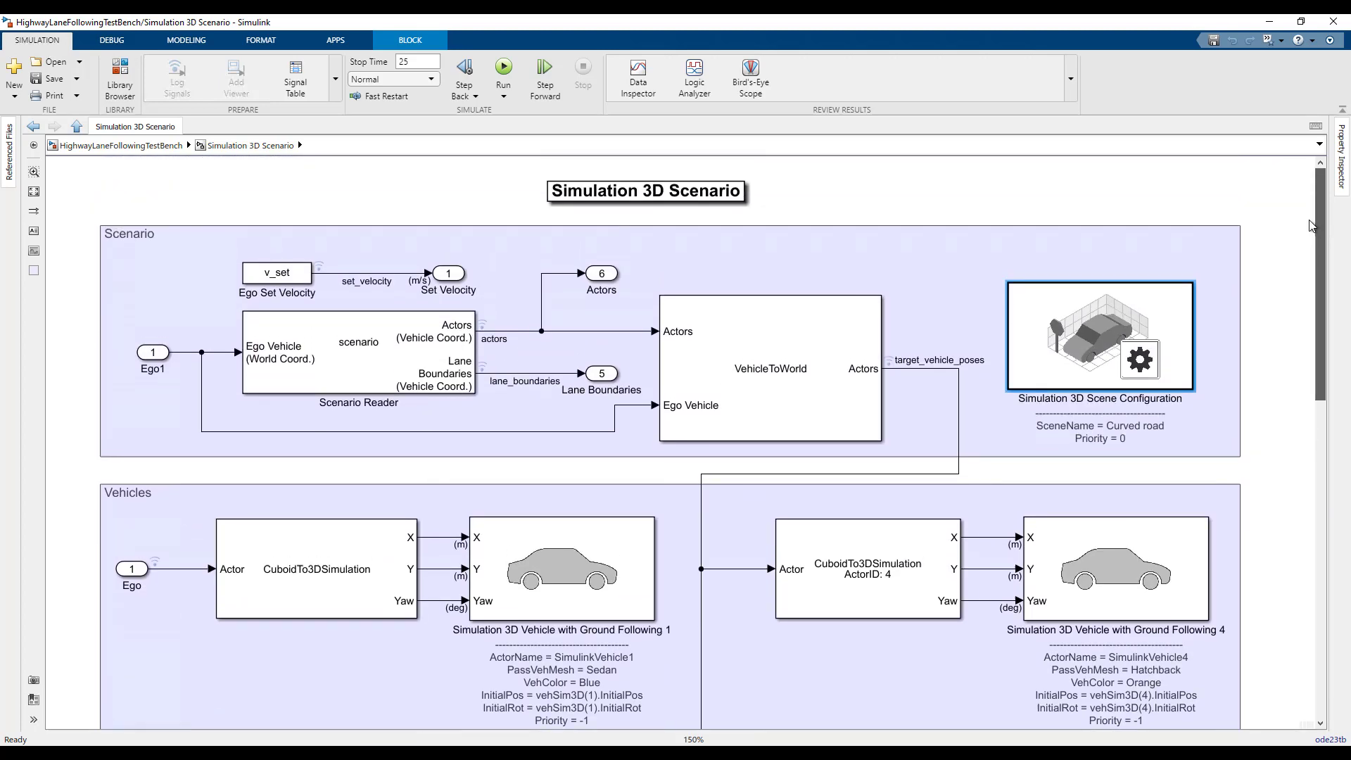
double_click(1163, 329)
left_click(860, 517)
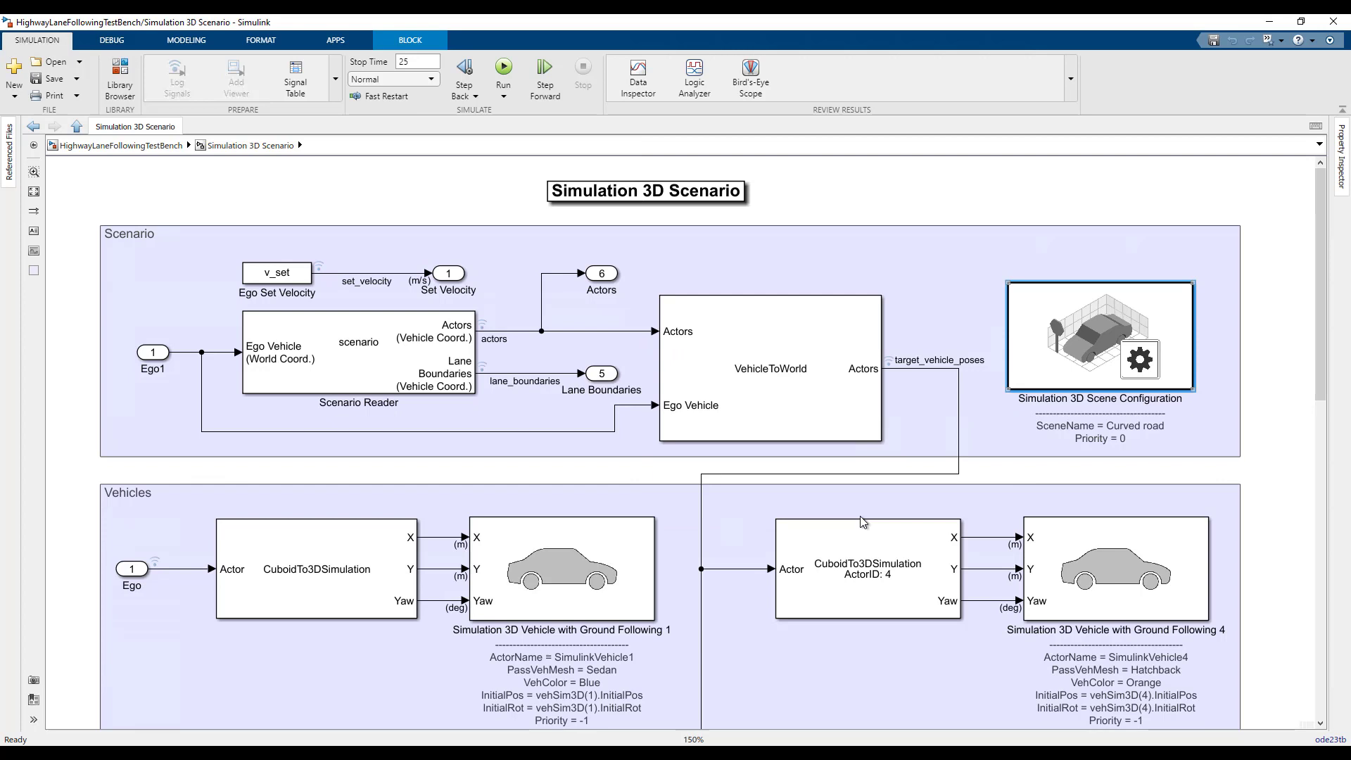
left_click(158, 149)
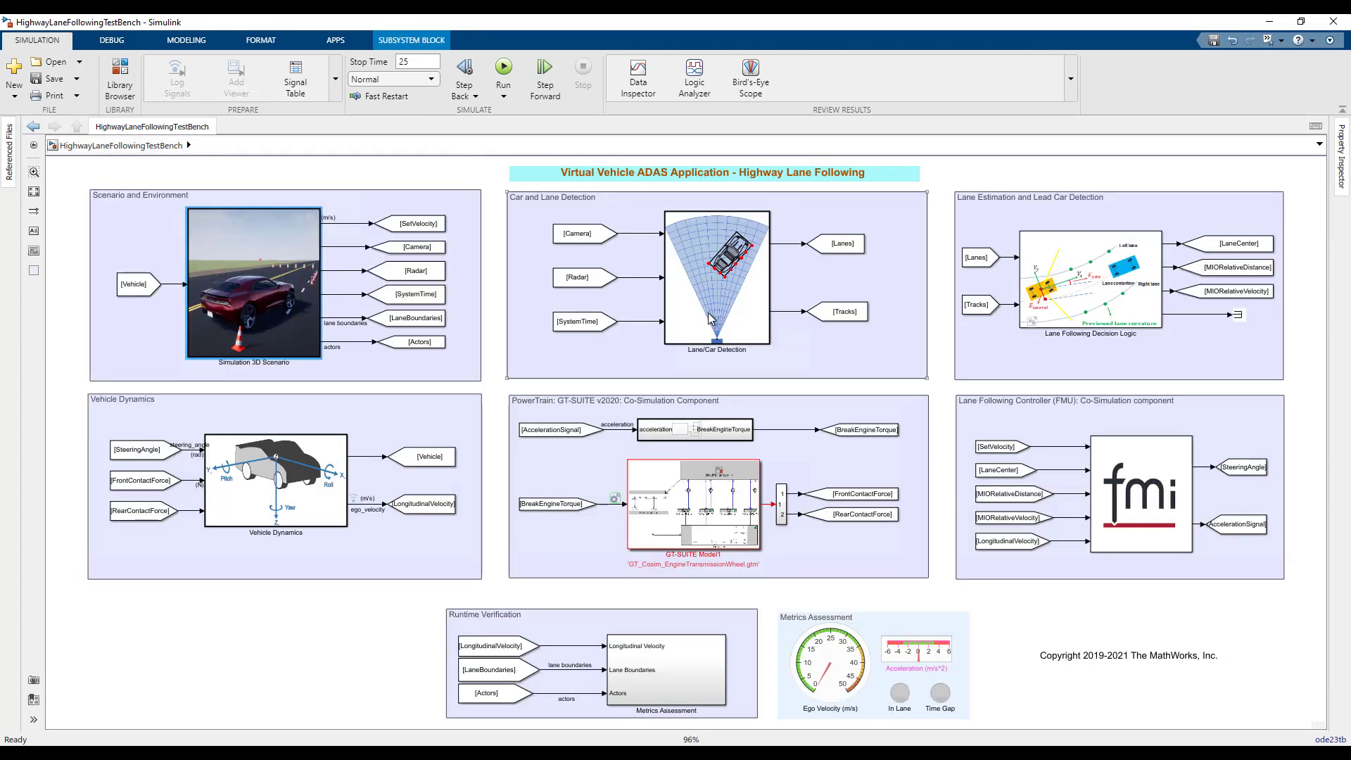
In Lane/Car Detection, review the Simulation Target custom code libraries without changing anything.
double_click(741, 319)
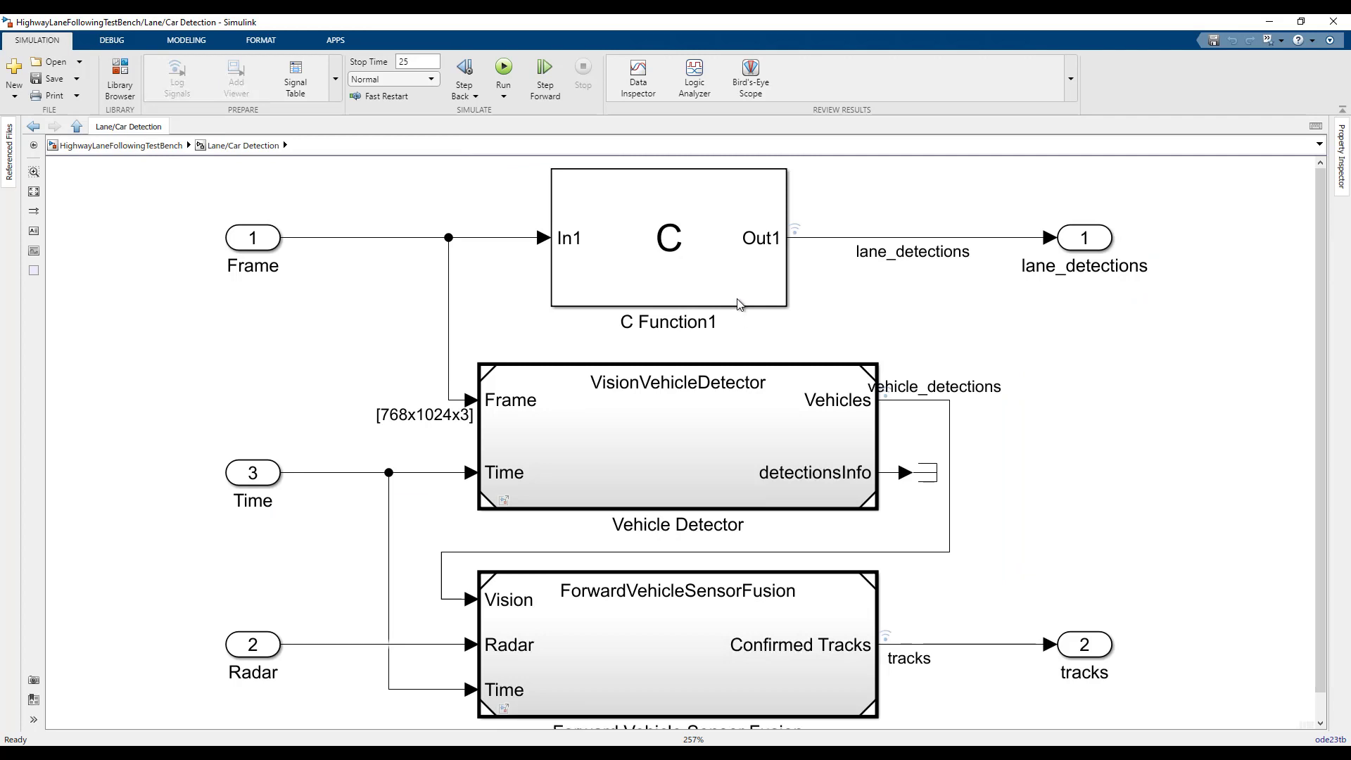
left_click(727, 265)
left_click(326, 342)
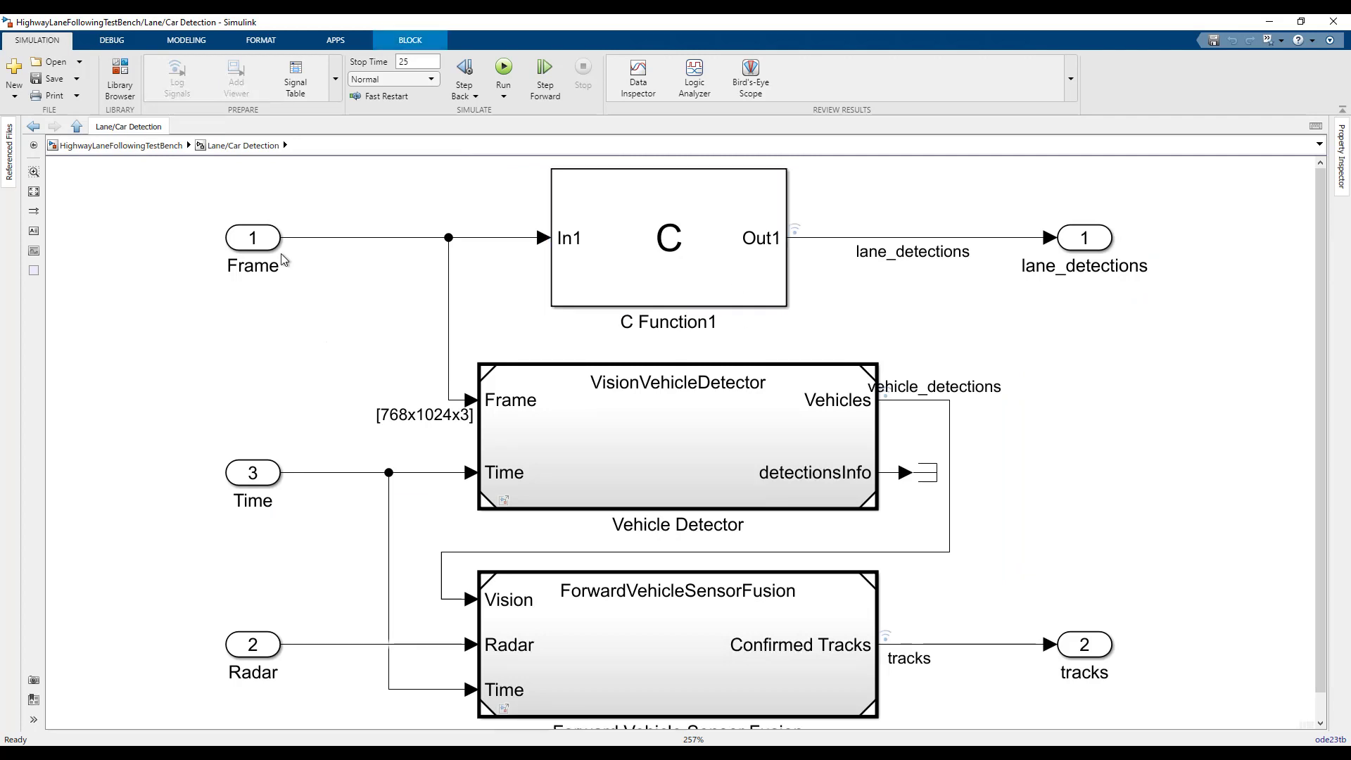
left_click(206, 48)
left_click(374, 75)
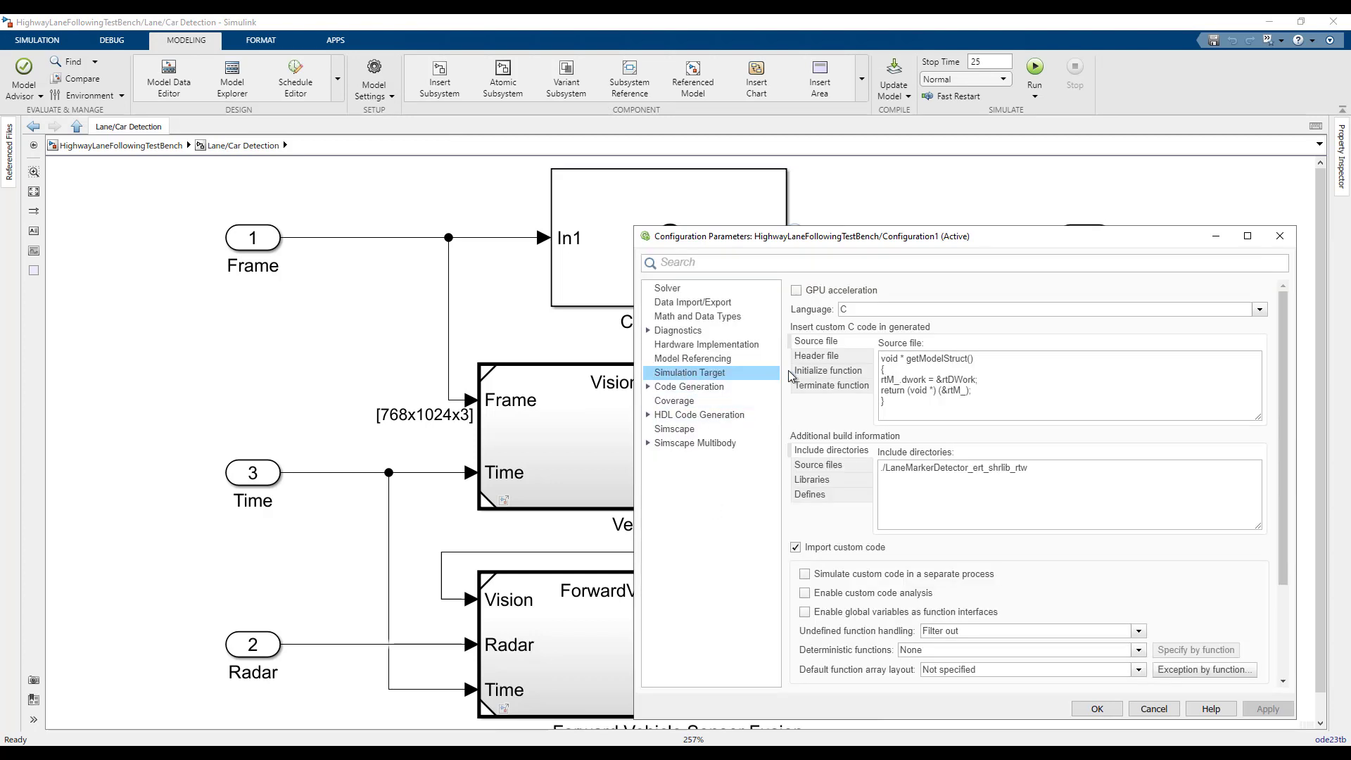
left_click(842, 465)
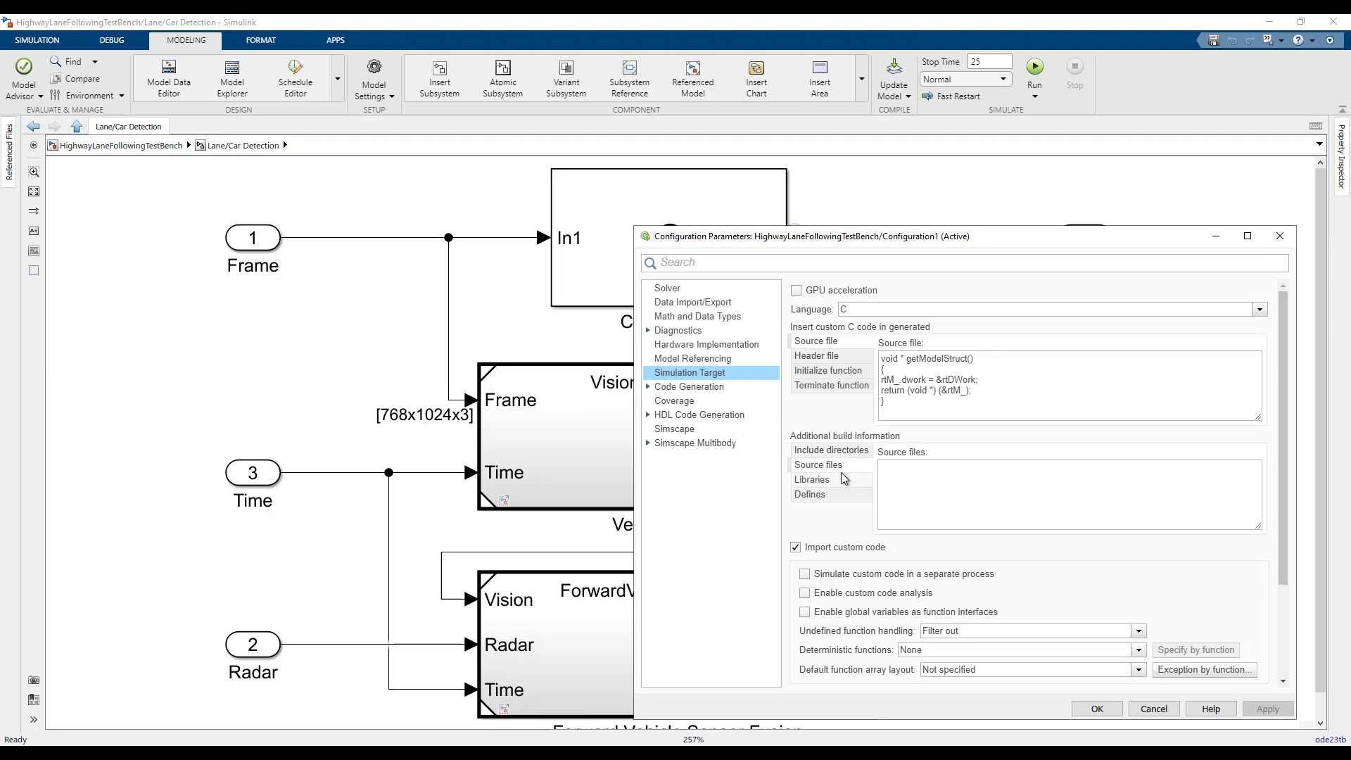
left_click(1166, 714)
Review C Function1's start code, terminate code and symbols, then close its parameters.
double_click(710, 280)
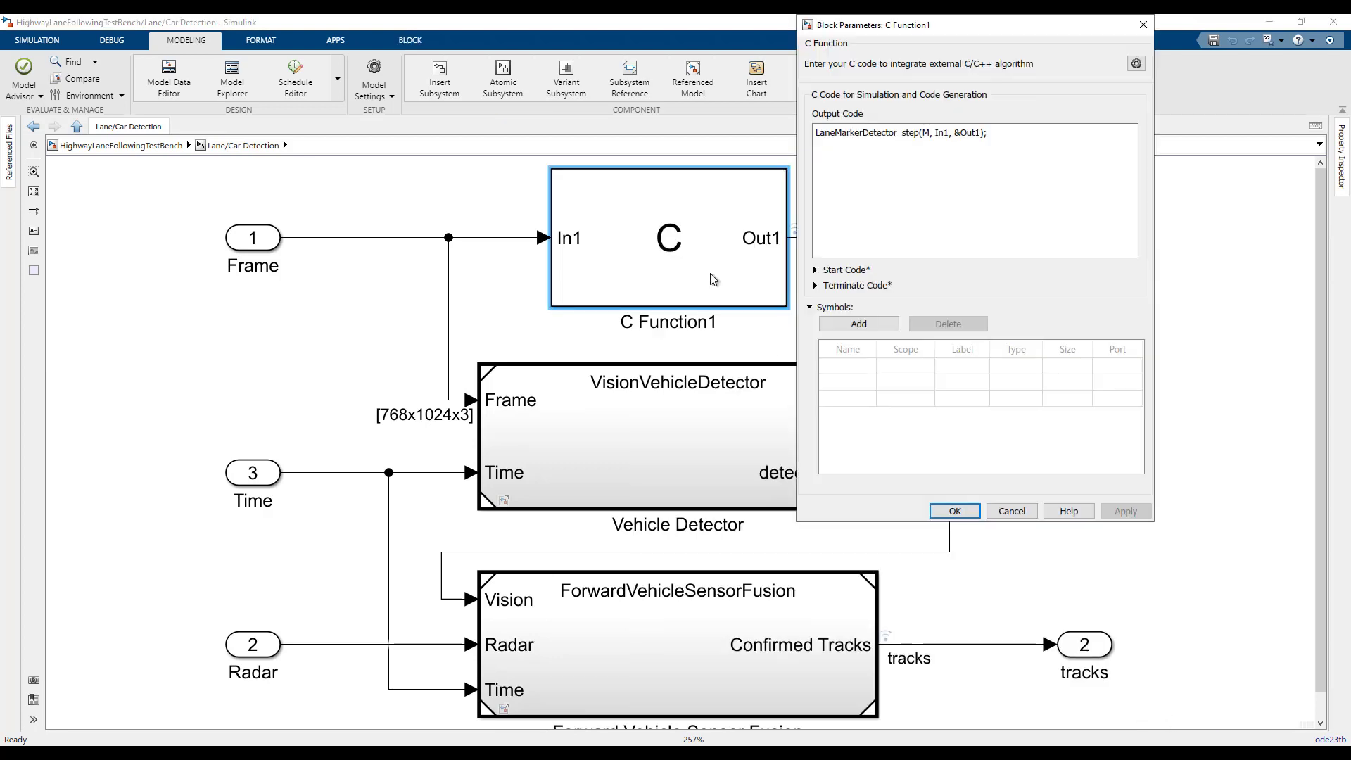
left_click(837, 272)
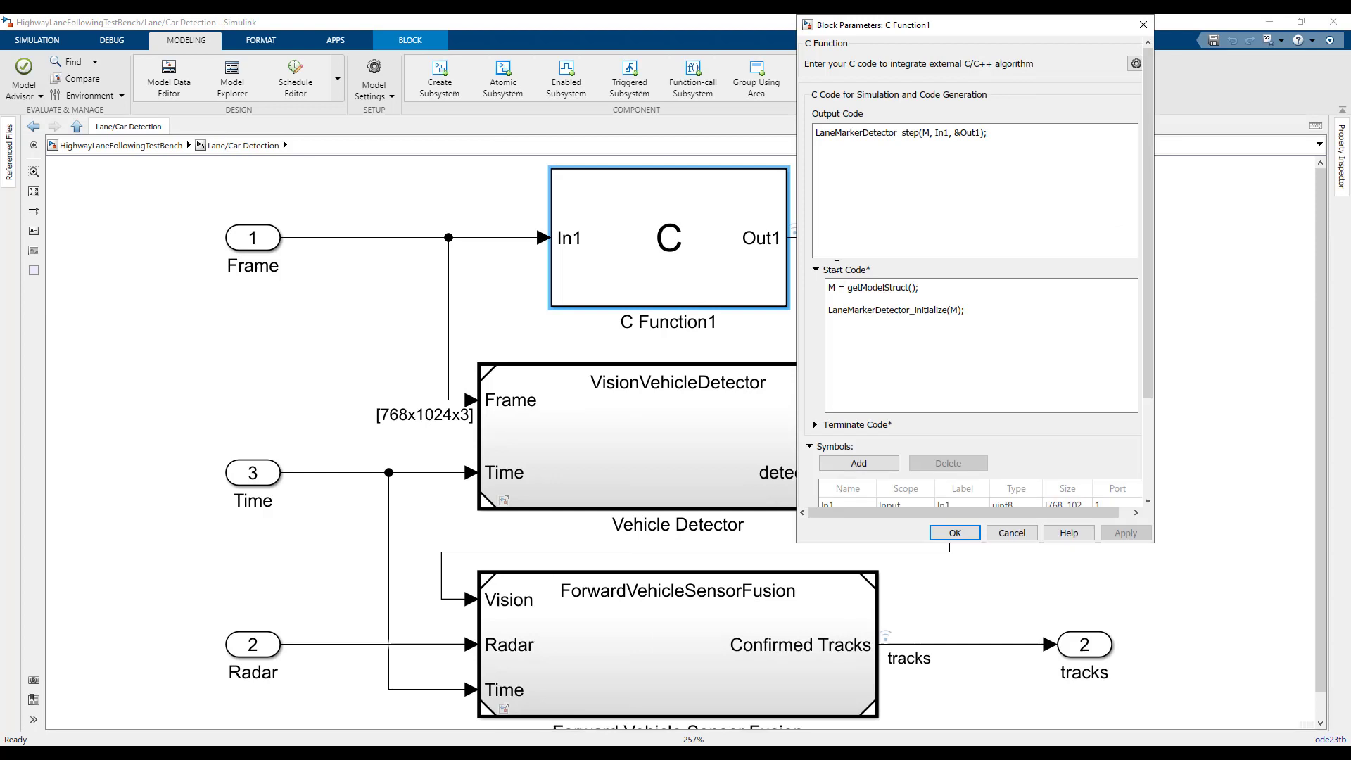
left_click(837, 270)
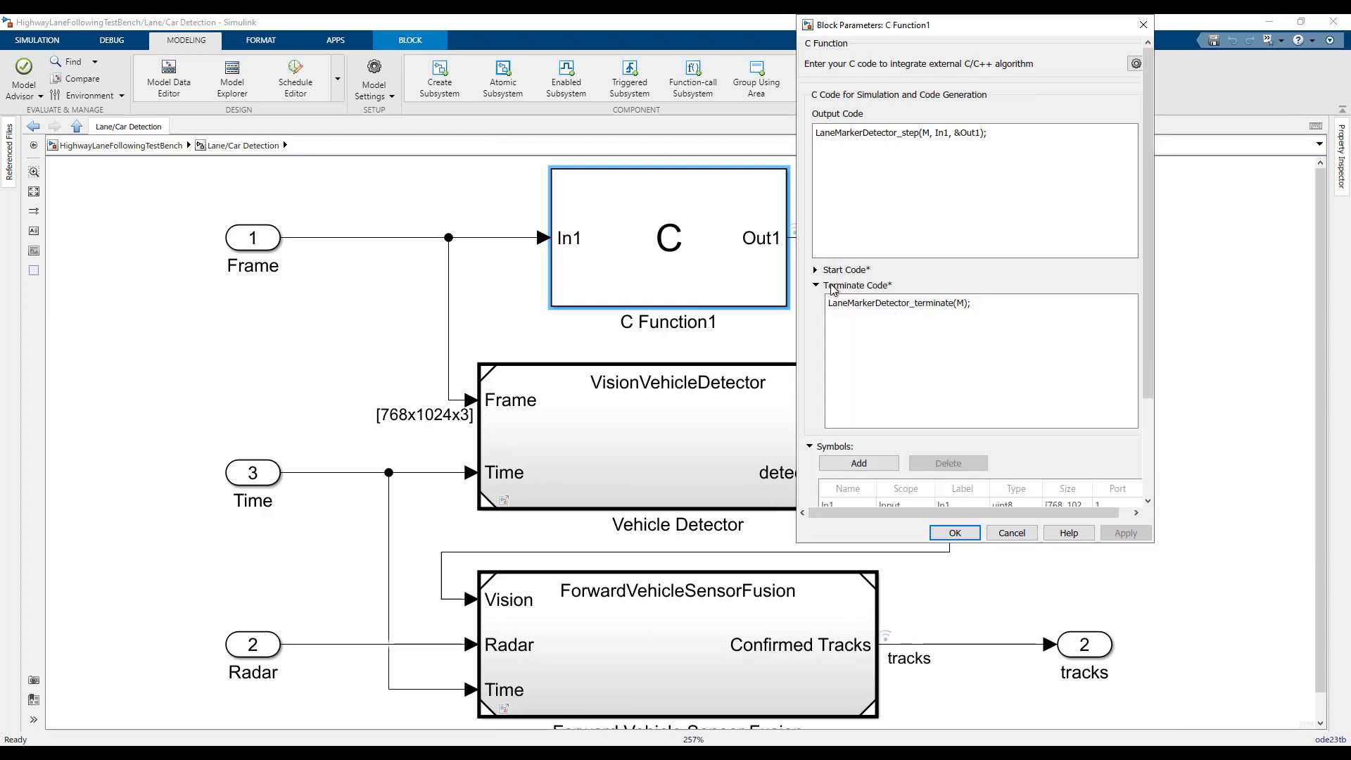
left_click(832, 285)
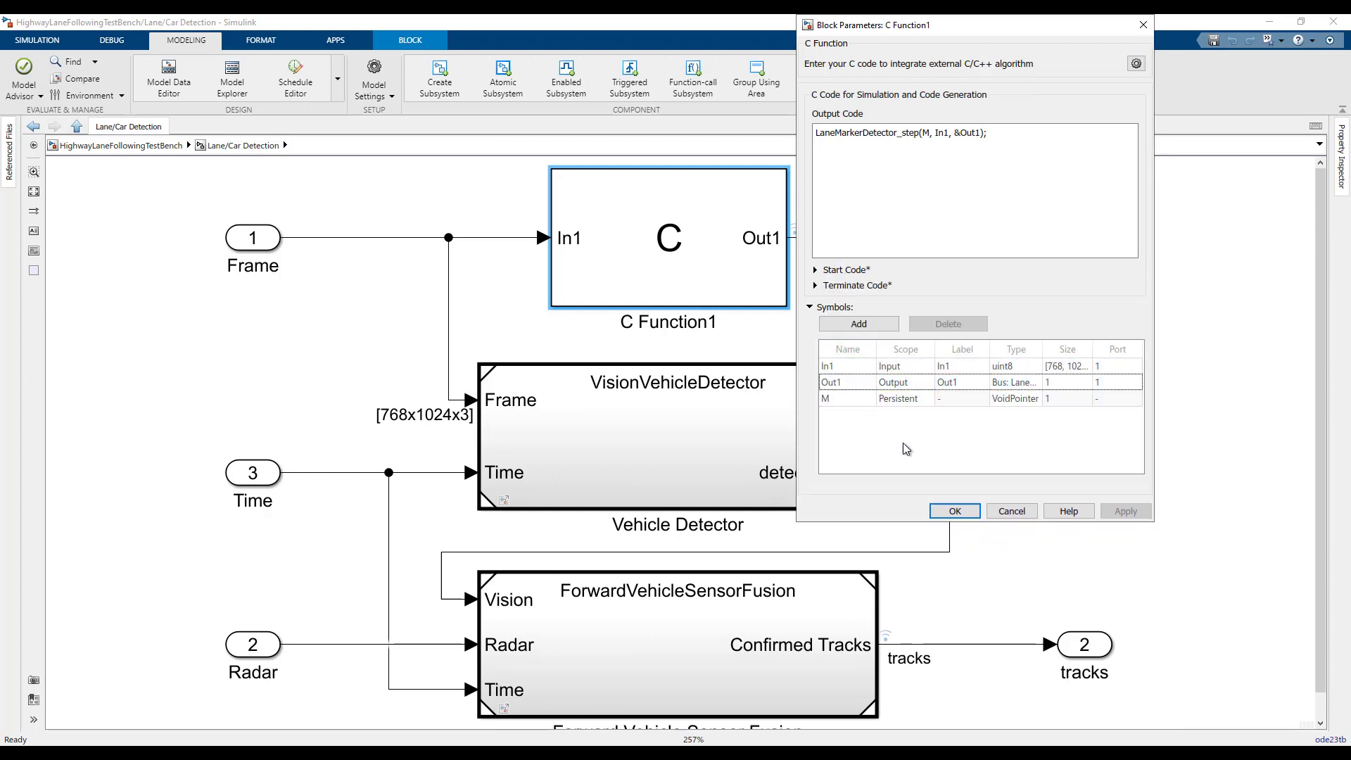
left_click(950, 511)
left_click(912, 315)
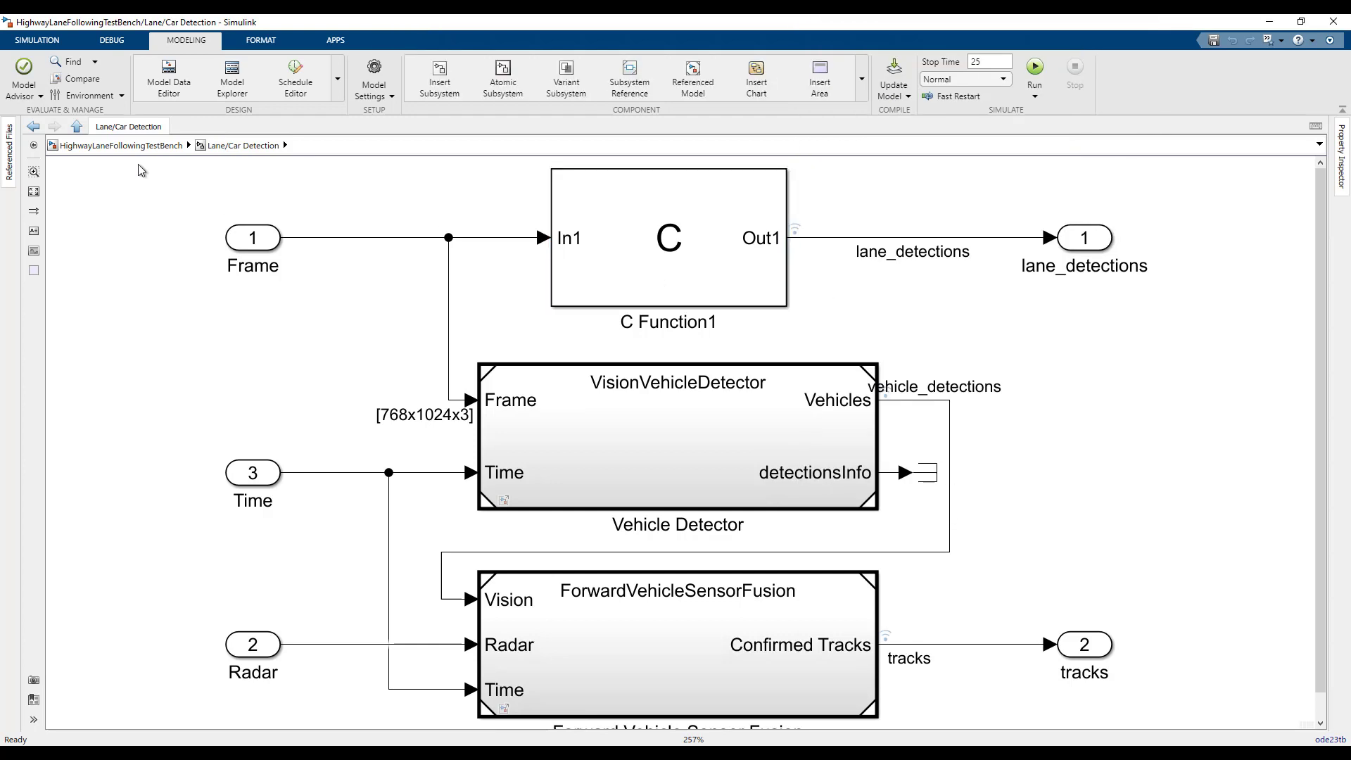
From the top-level model, select the fmi controller subsystem within Lane Following Decision Logic.
left_click(121, 145)
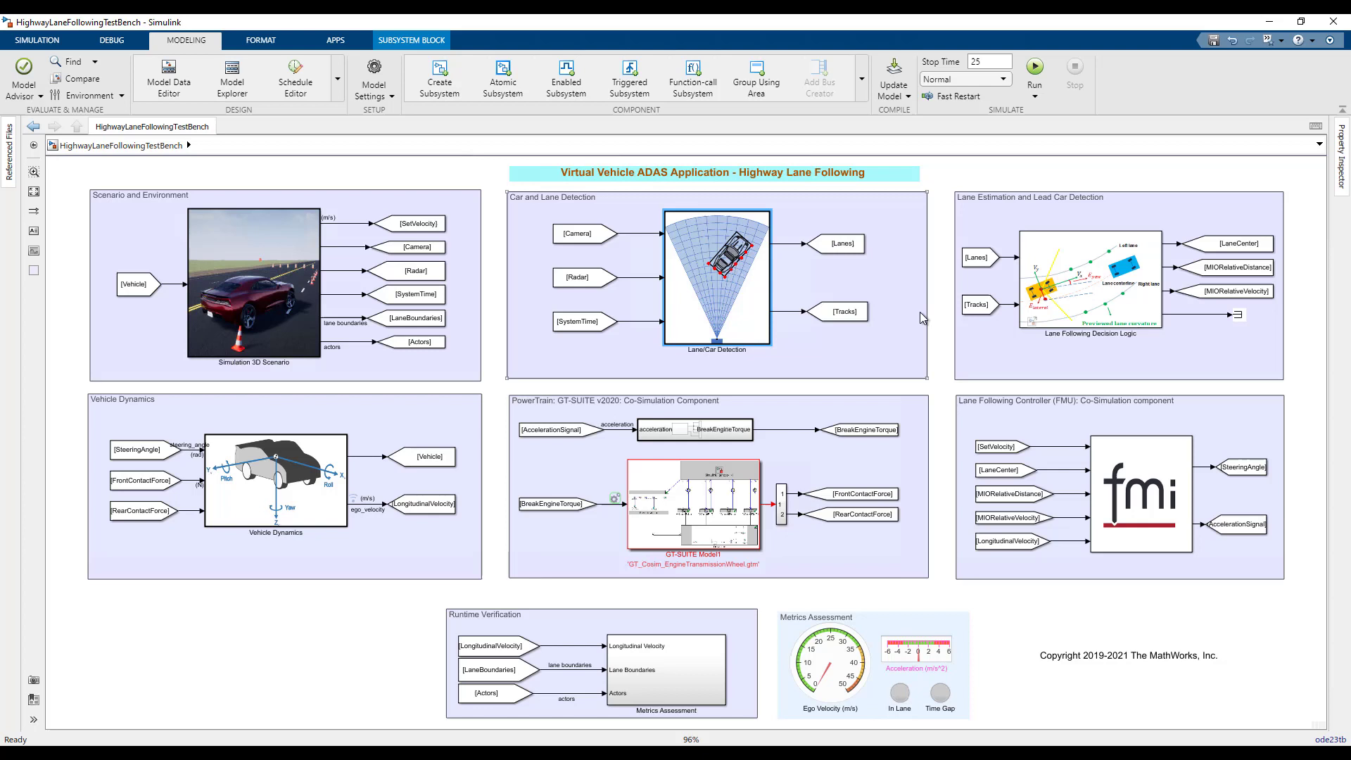
left_click(1086, 312)
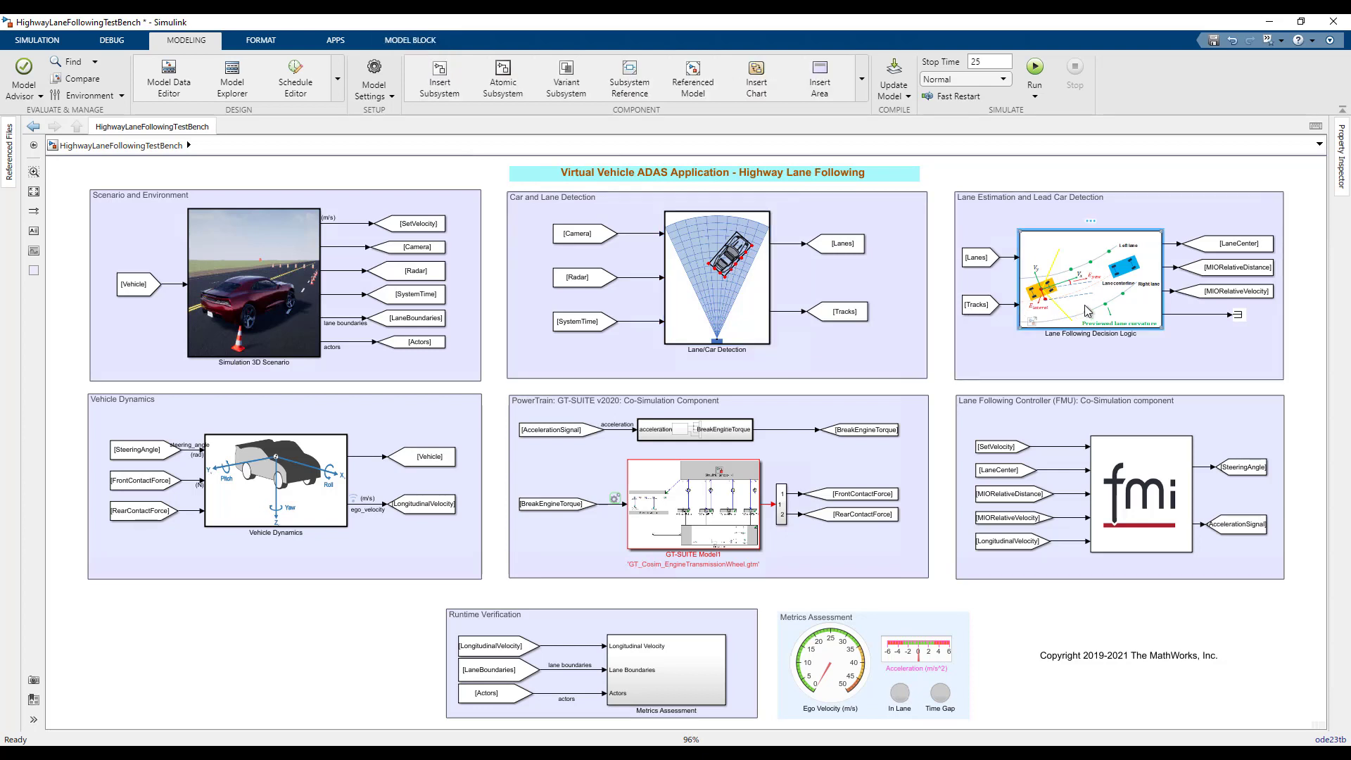
left_click(1170, 319)
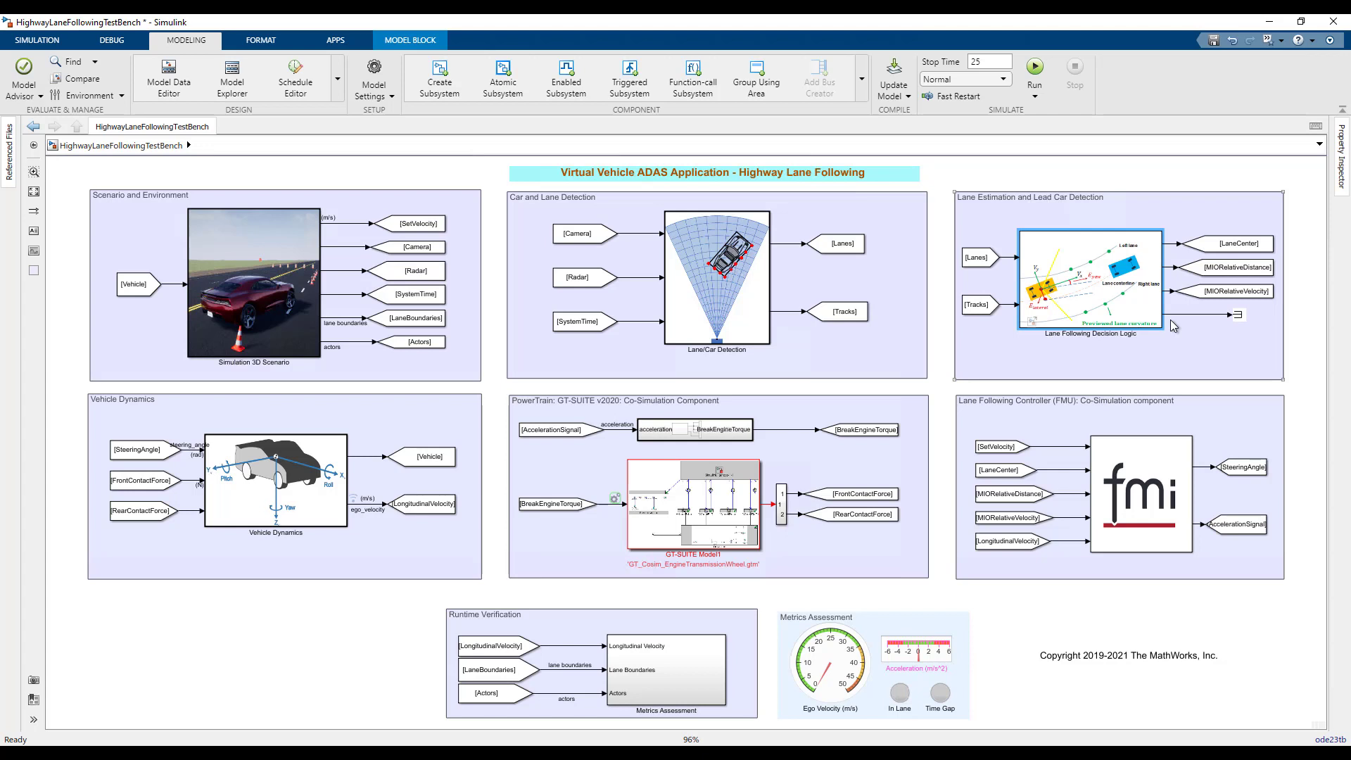
left_click(1177, 474)
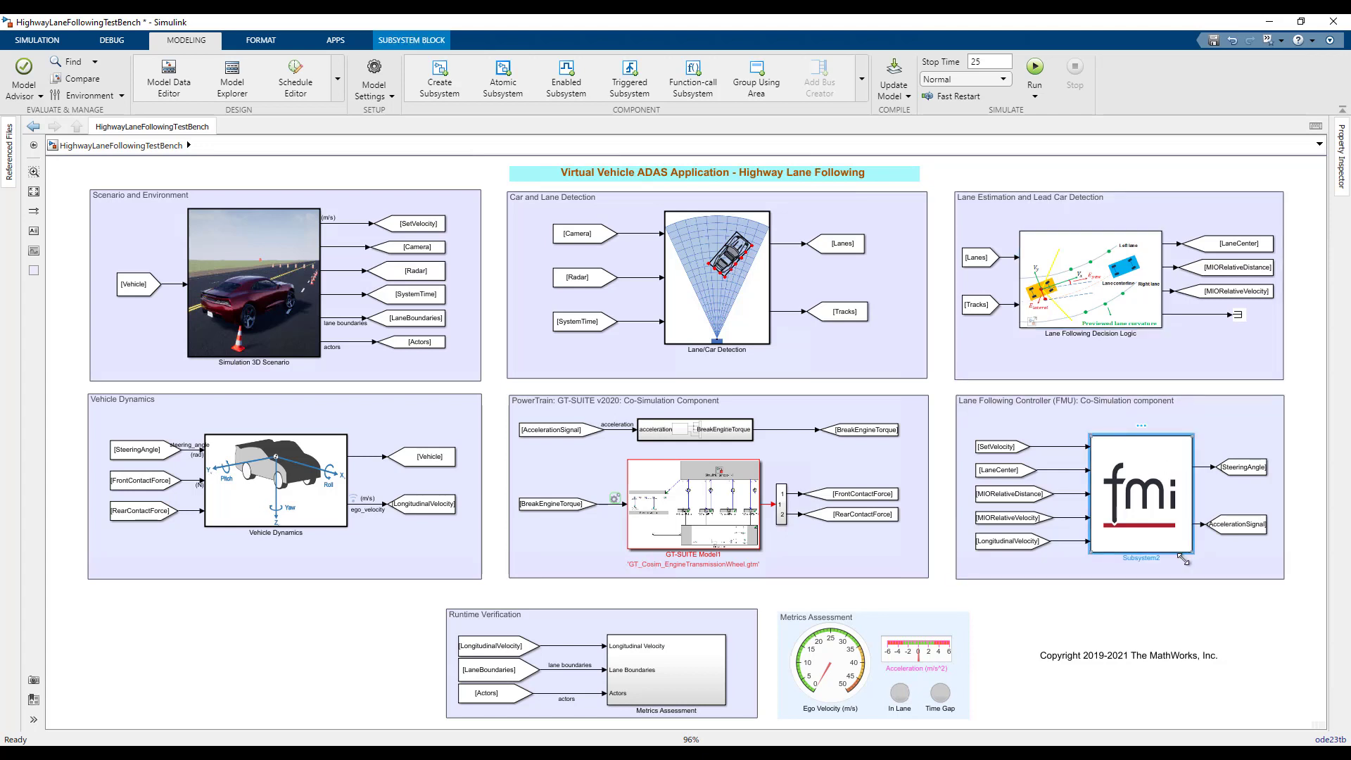
Review the Lane Following Controller (FMU) Simulation and Input tabs, cancel, and return to the top level.
mouse_move(1140, 493)
double_click(1183, 545)
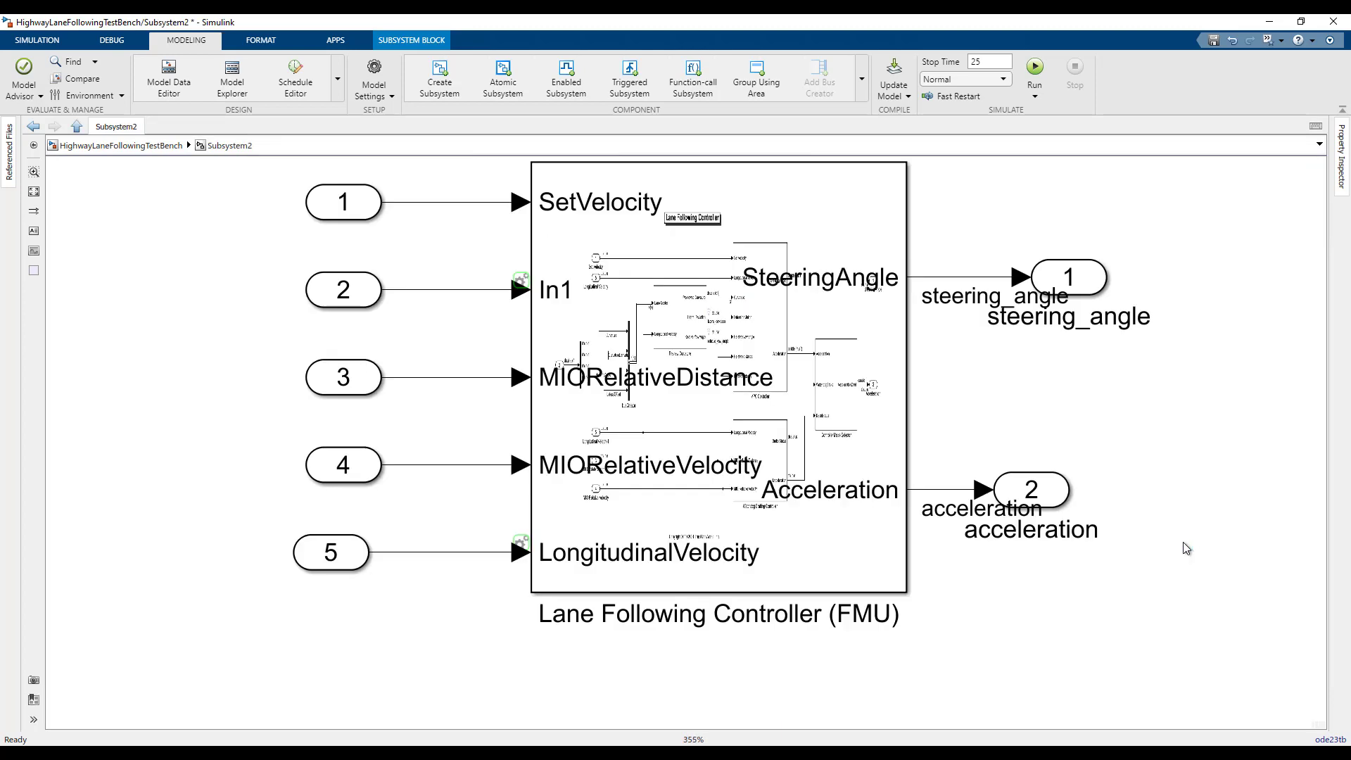
left_click(887, 401)
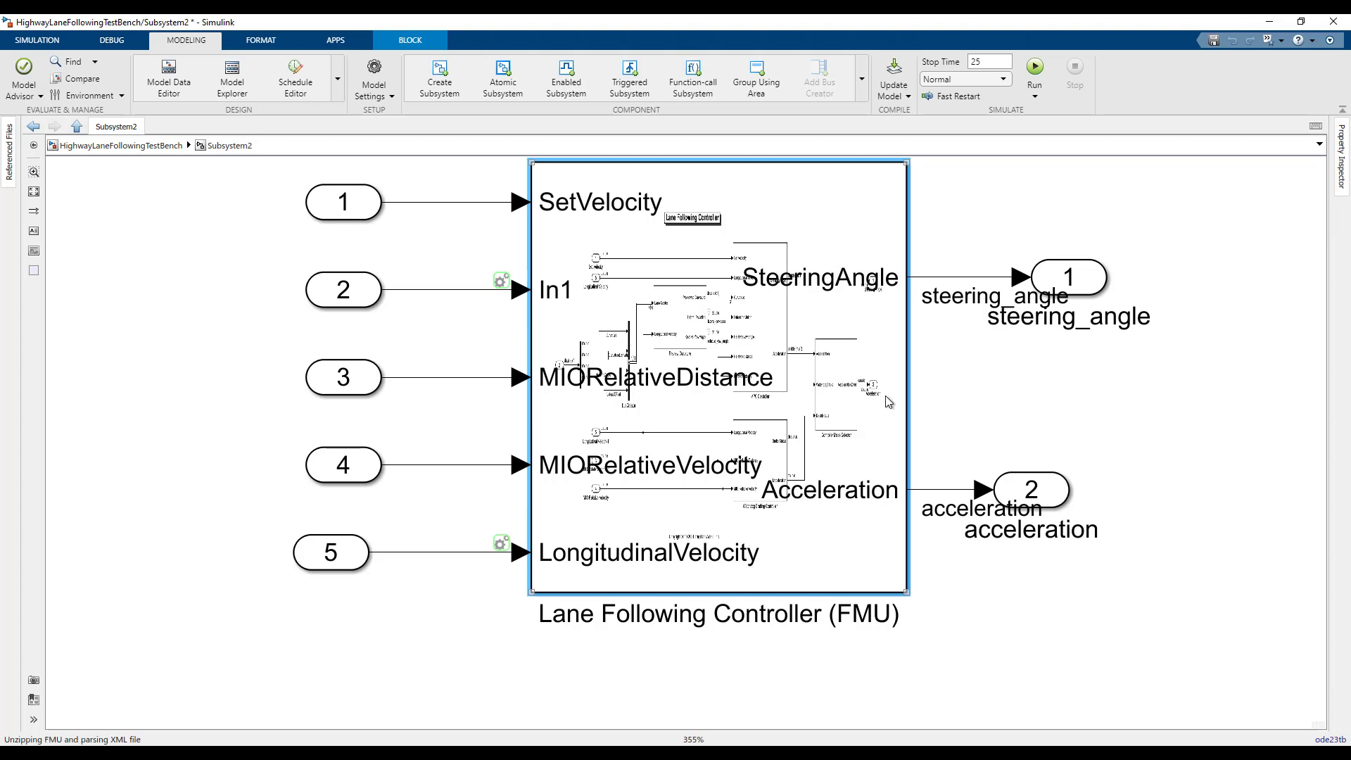
scroll(951, 380, "down", 3)
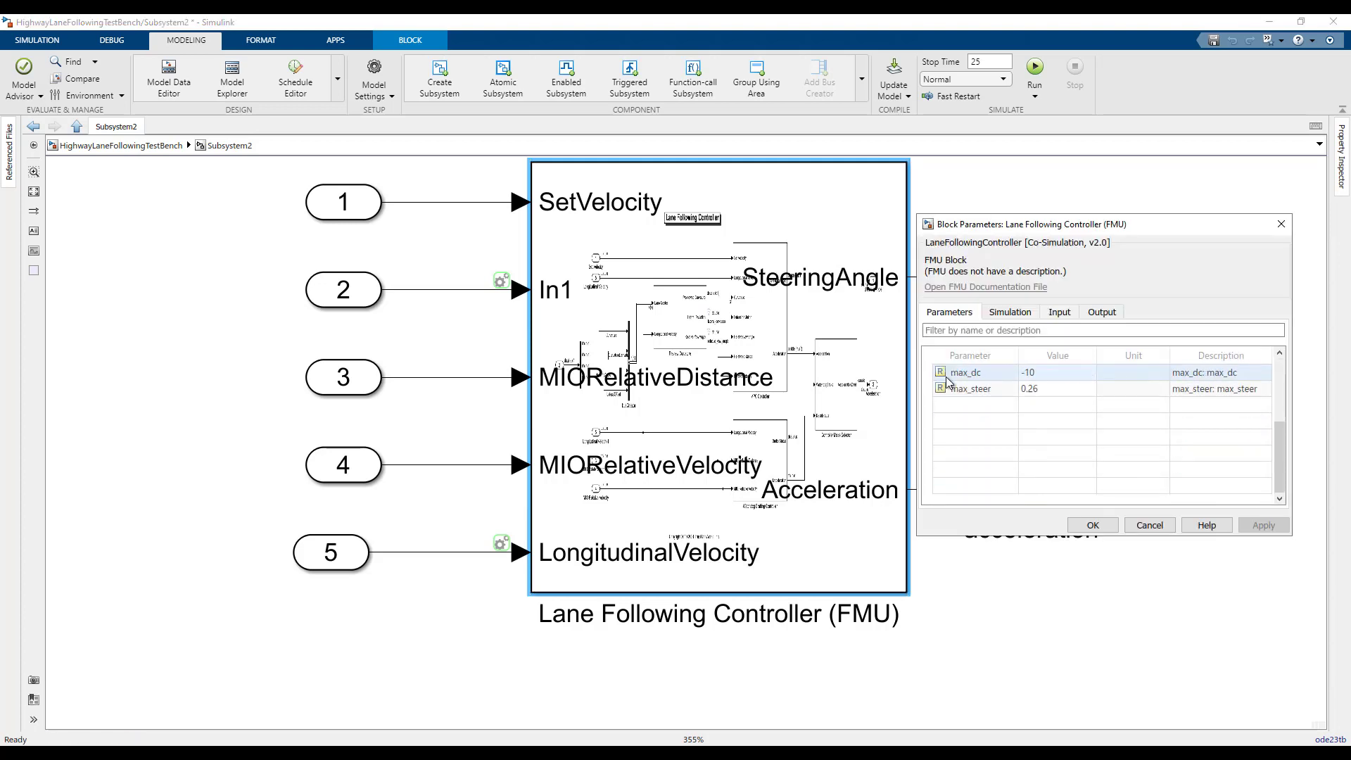
scroll(955, 390, "up", 3)
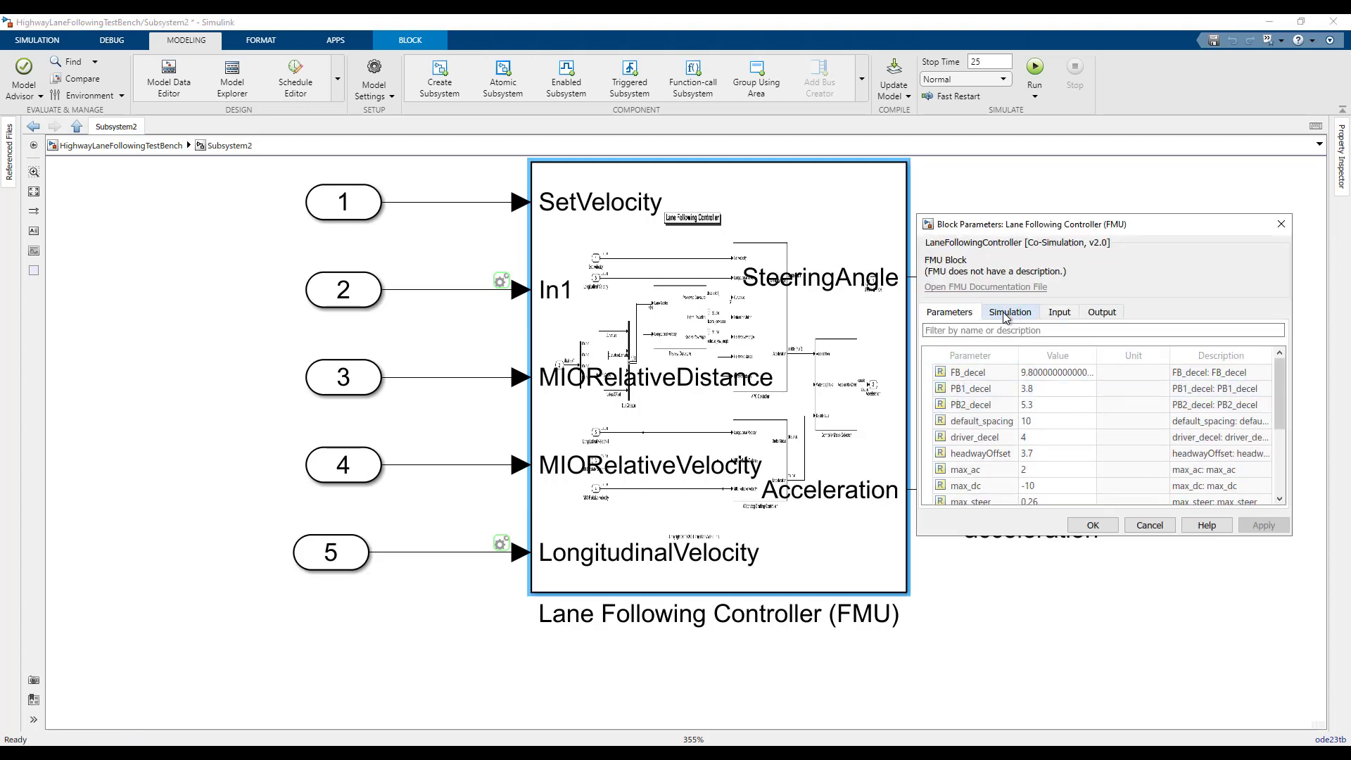
left_click(1006, 317)
left_click(1058, 313)
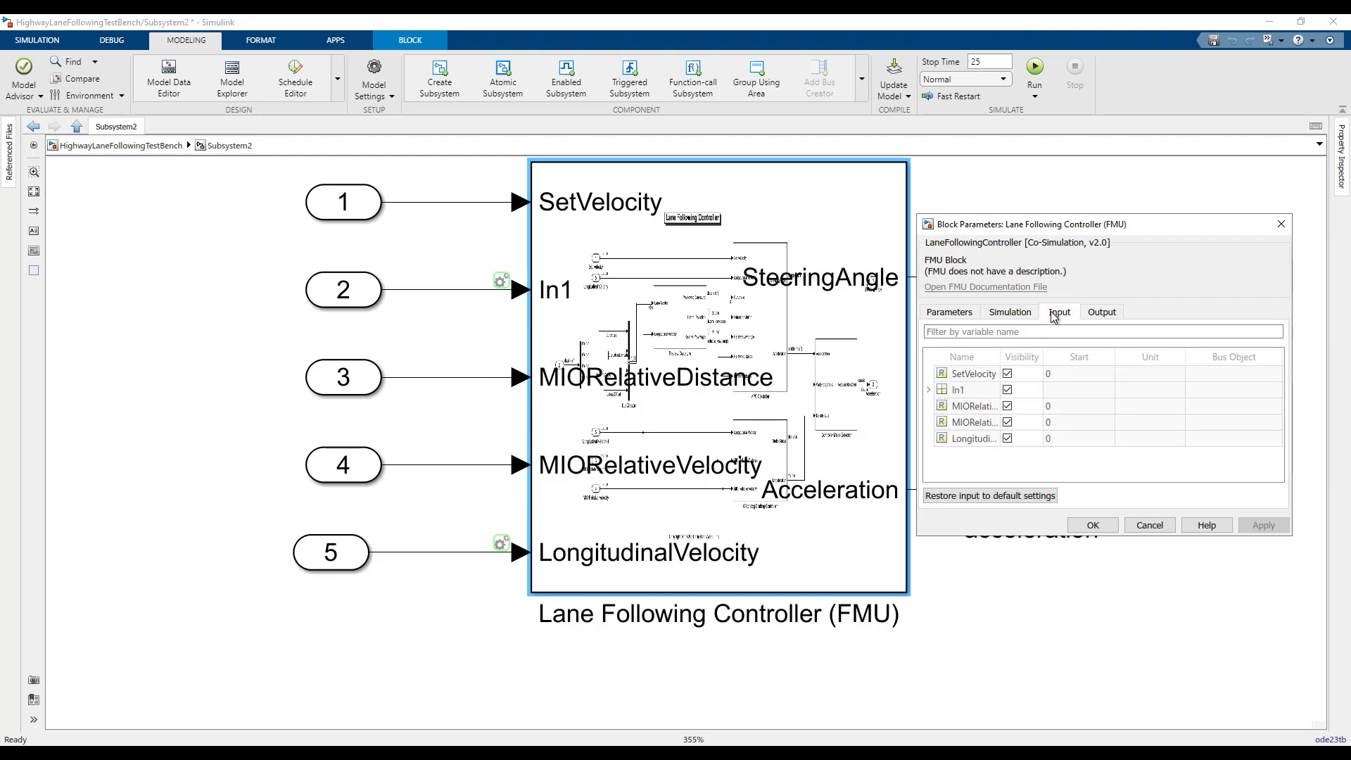
left_click(1139, 530)
left_click(1139, 528)
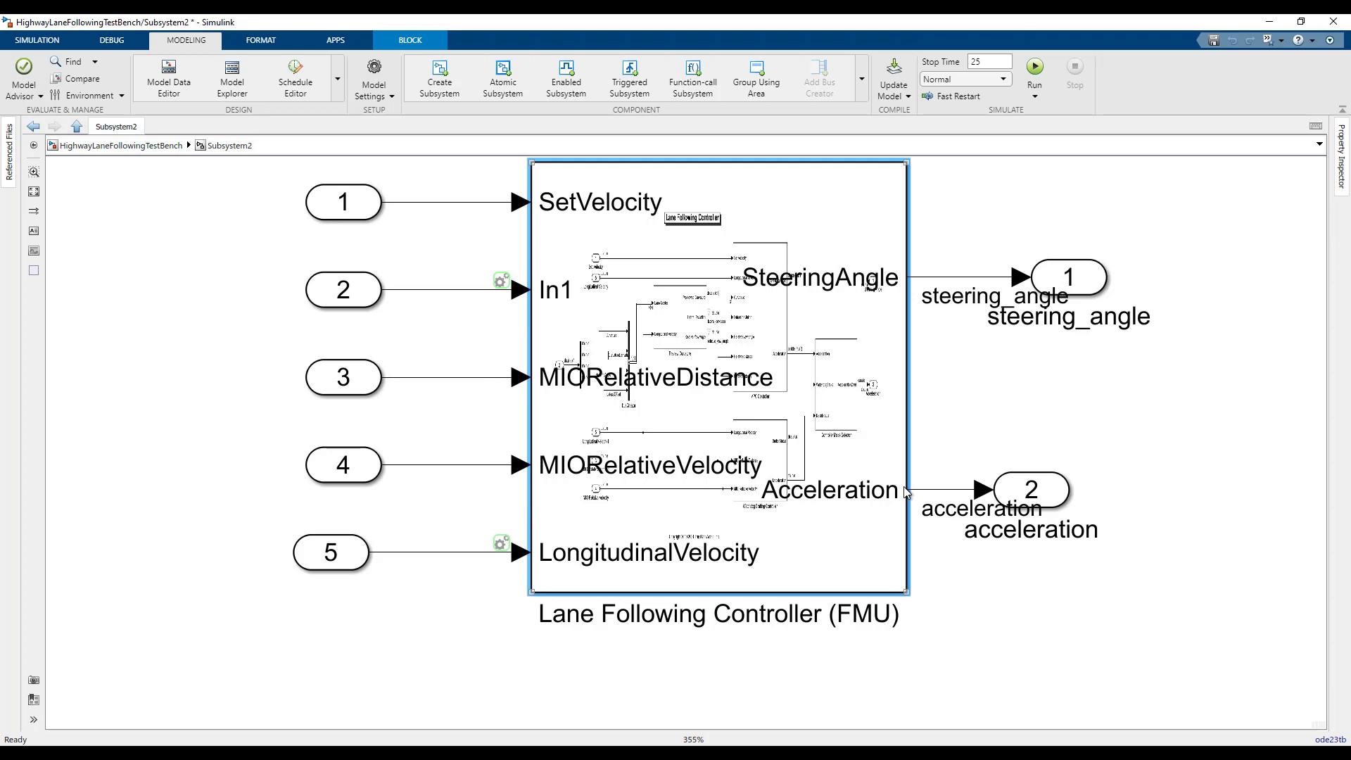
mouse_move(501, 543)
left_click(144, 147)
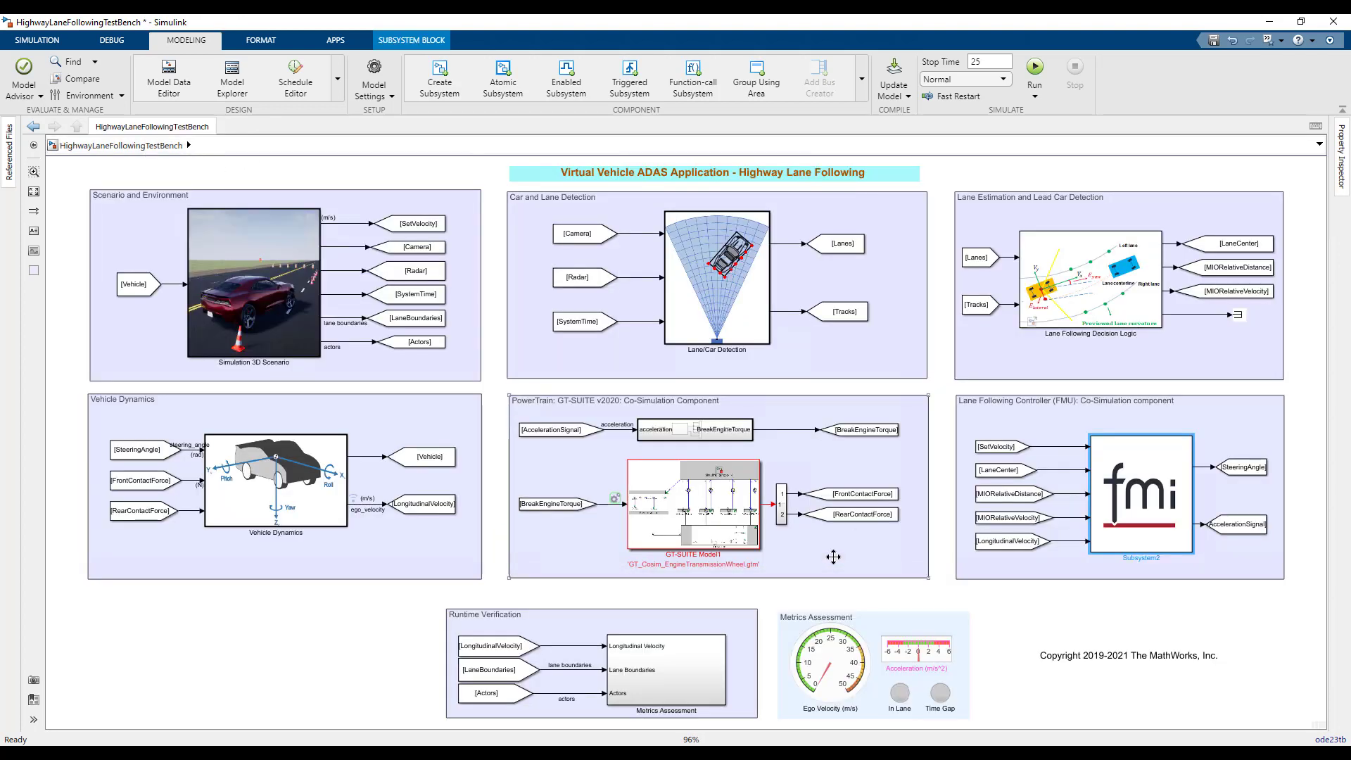
left_click(723, 533)
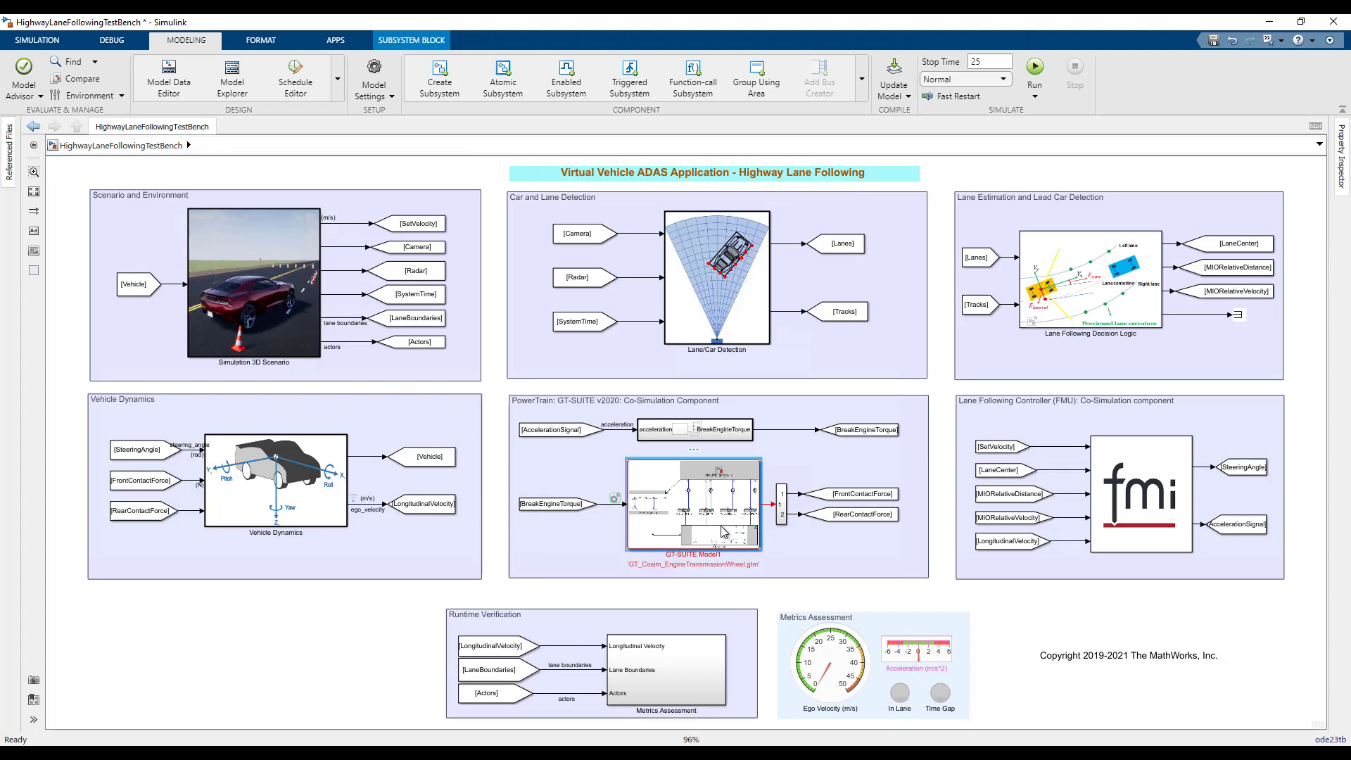
left_click(723, 533)
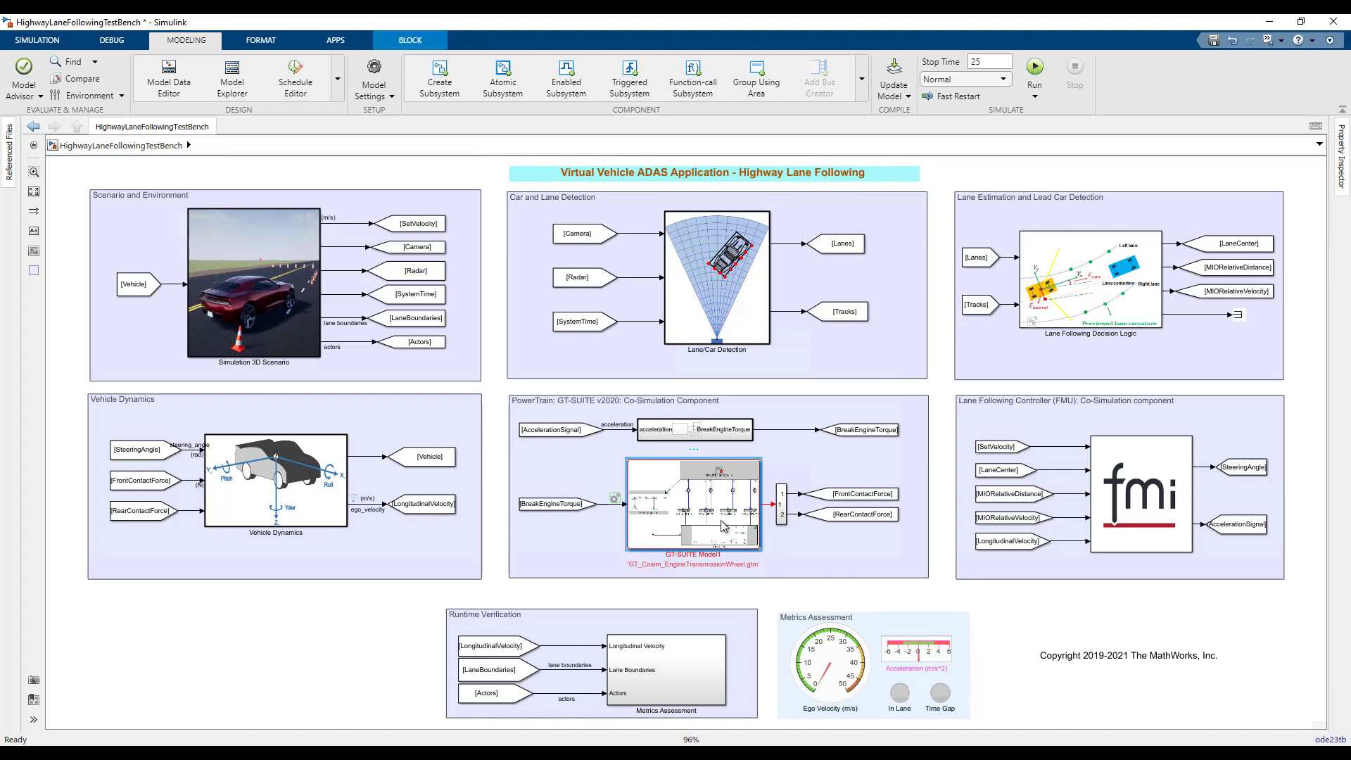
double_click(723, 525)
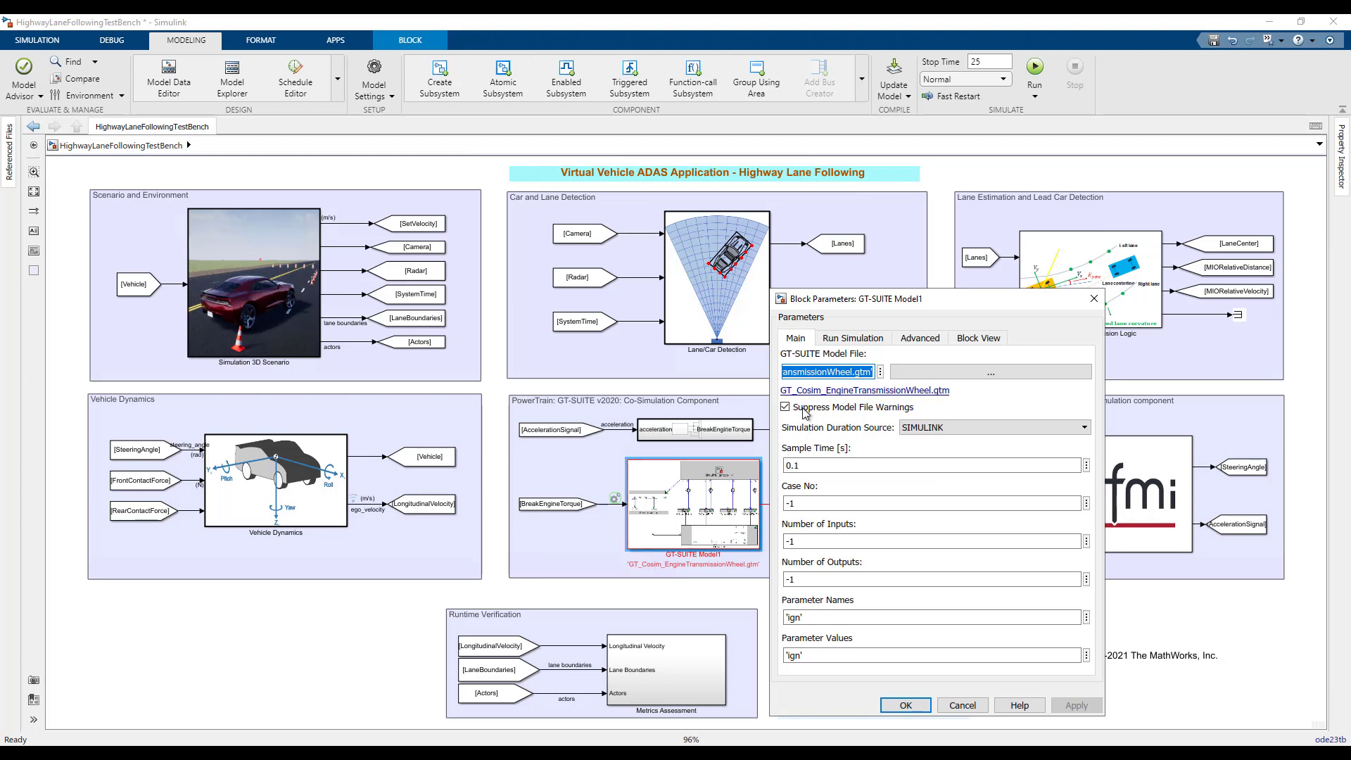
triple_click(820, 369)
left_click(847, 338)
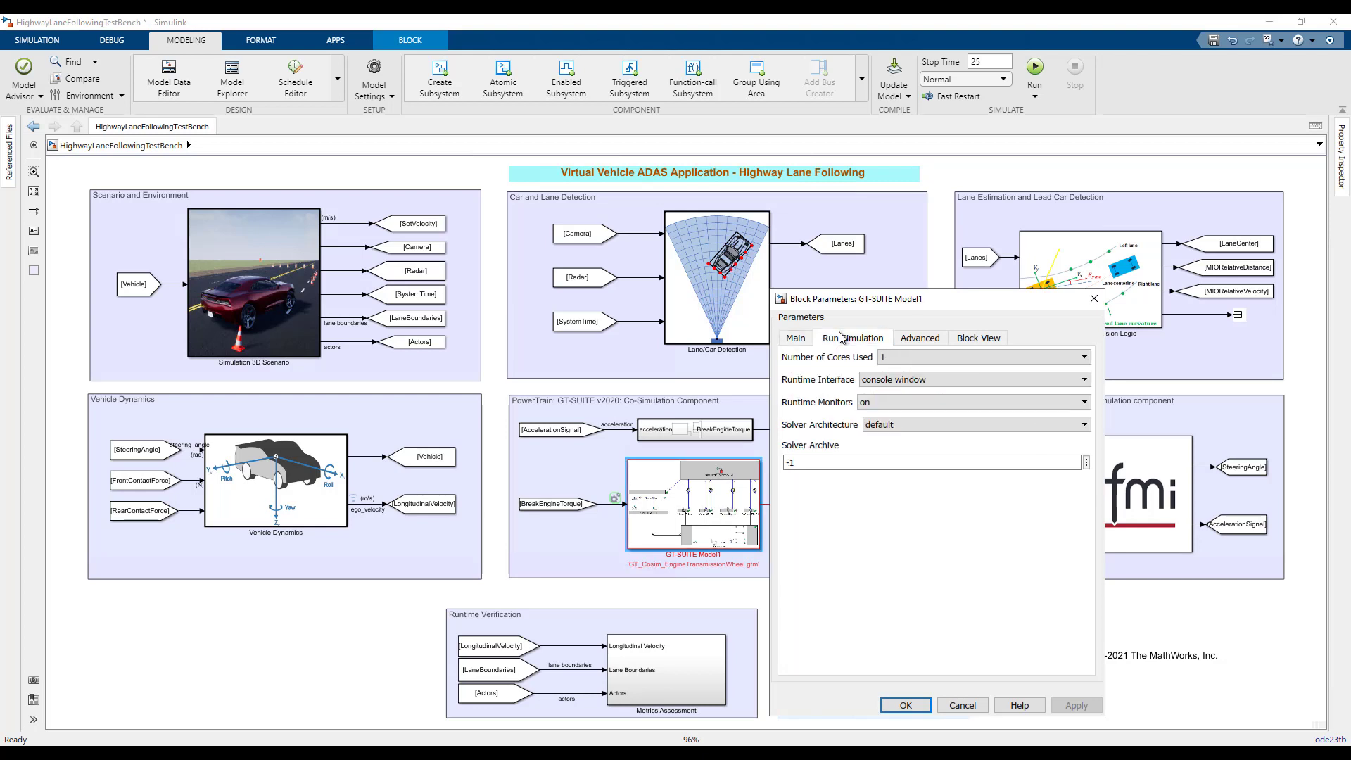
left_click(915, 339)
left_click(992, 339)
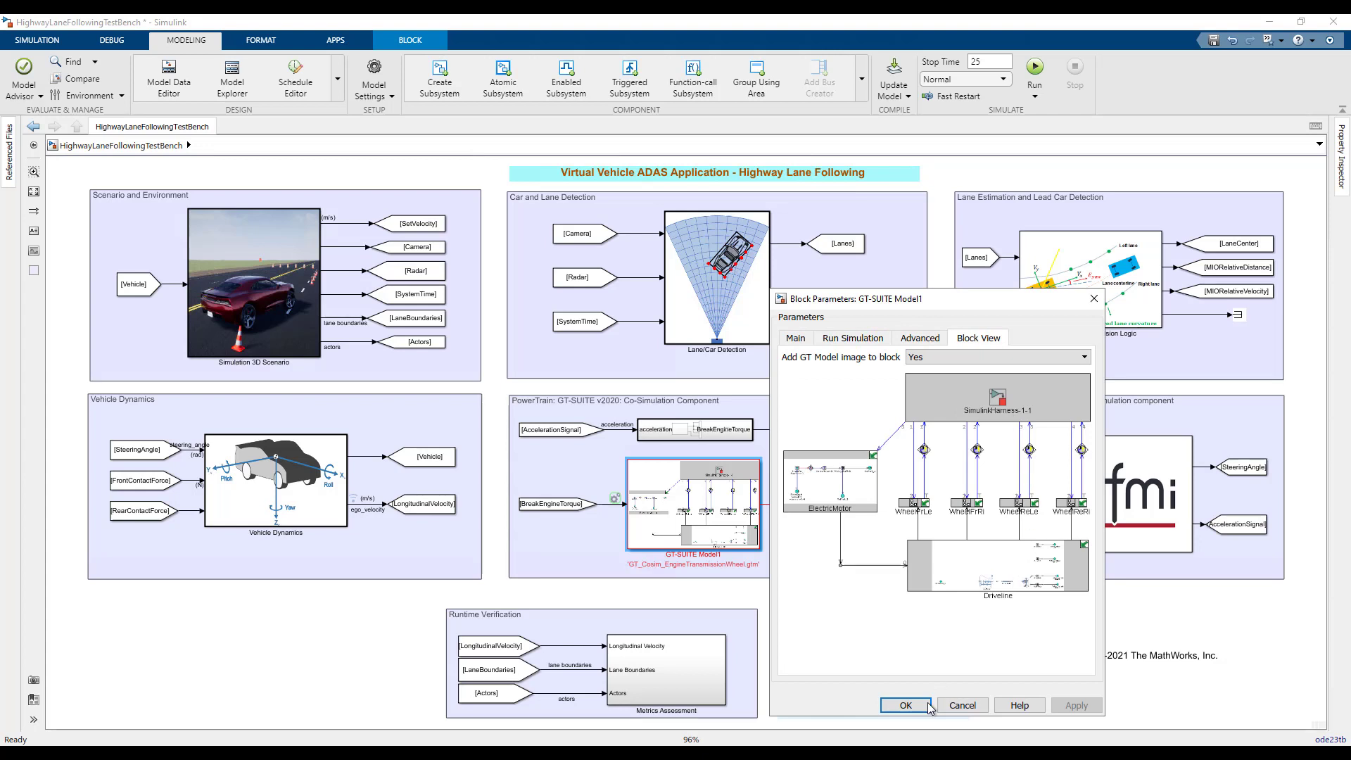
left_click(904, 705)
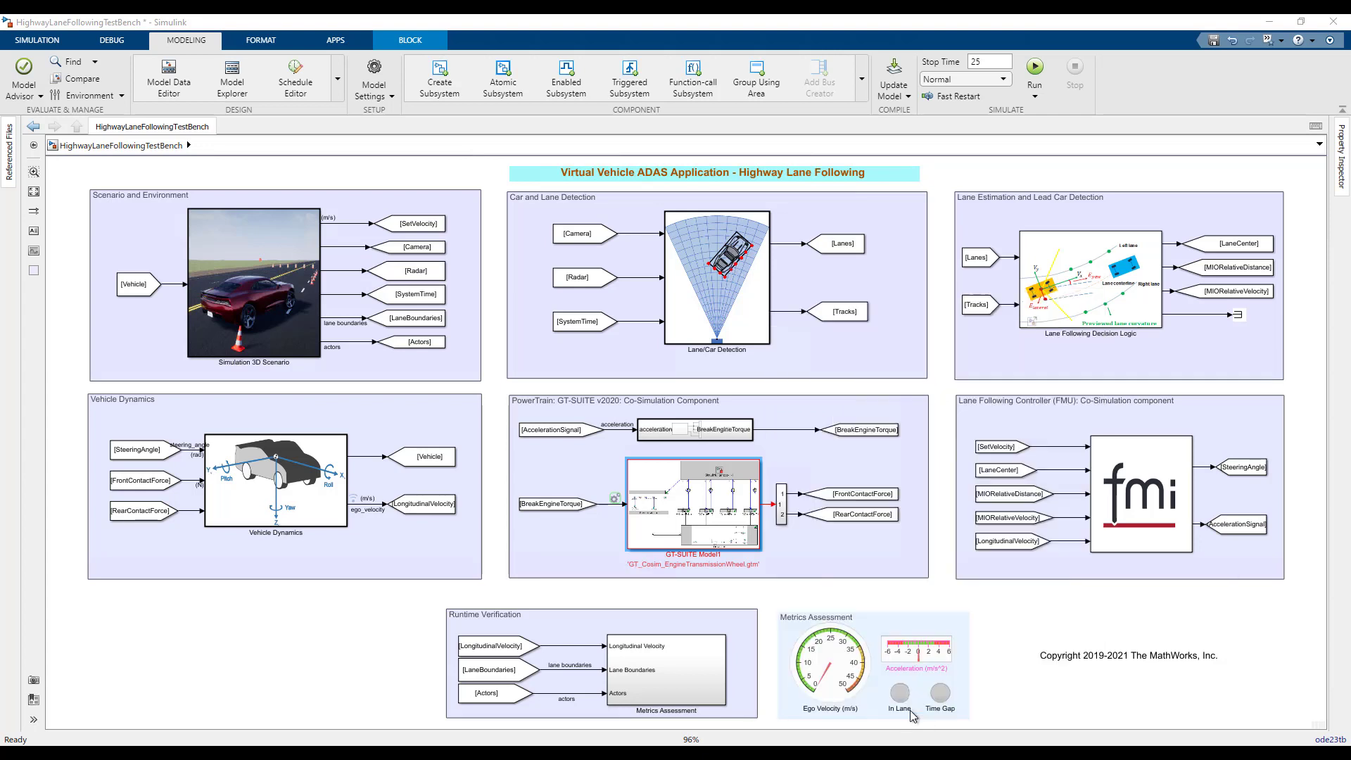
left_click(767, 590)
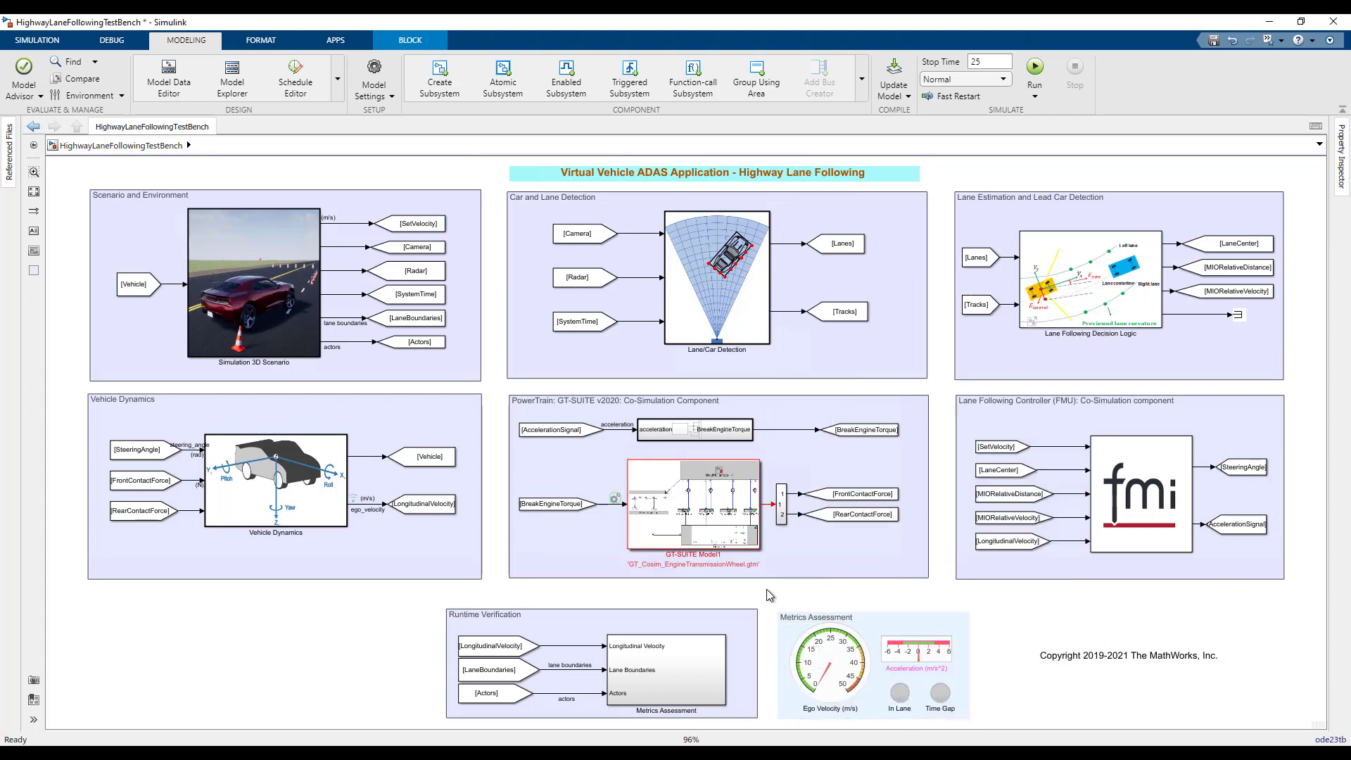
left_click(268, 505)
double_click(268, 506)
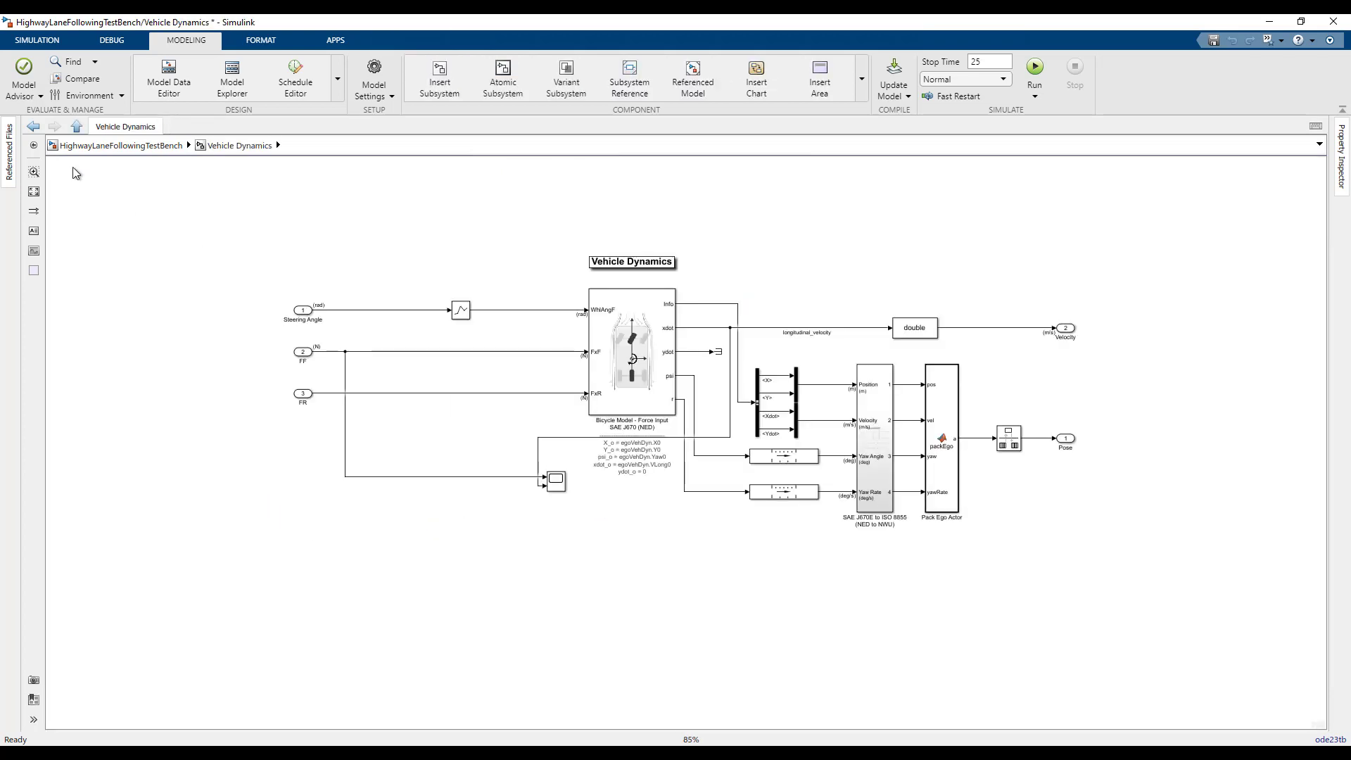
left_click(116, 145)
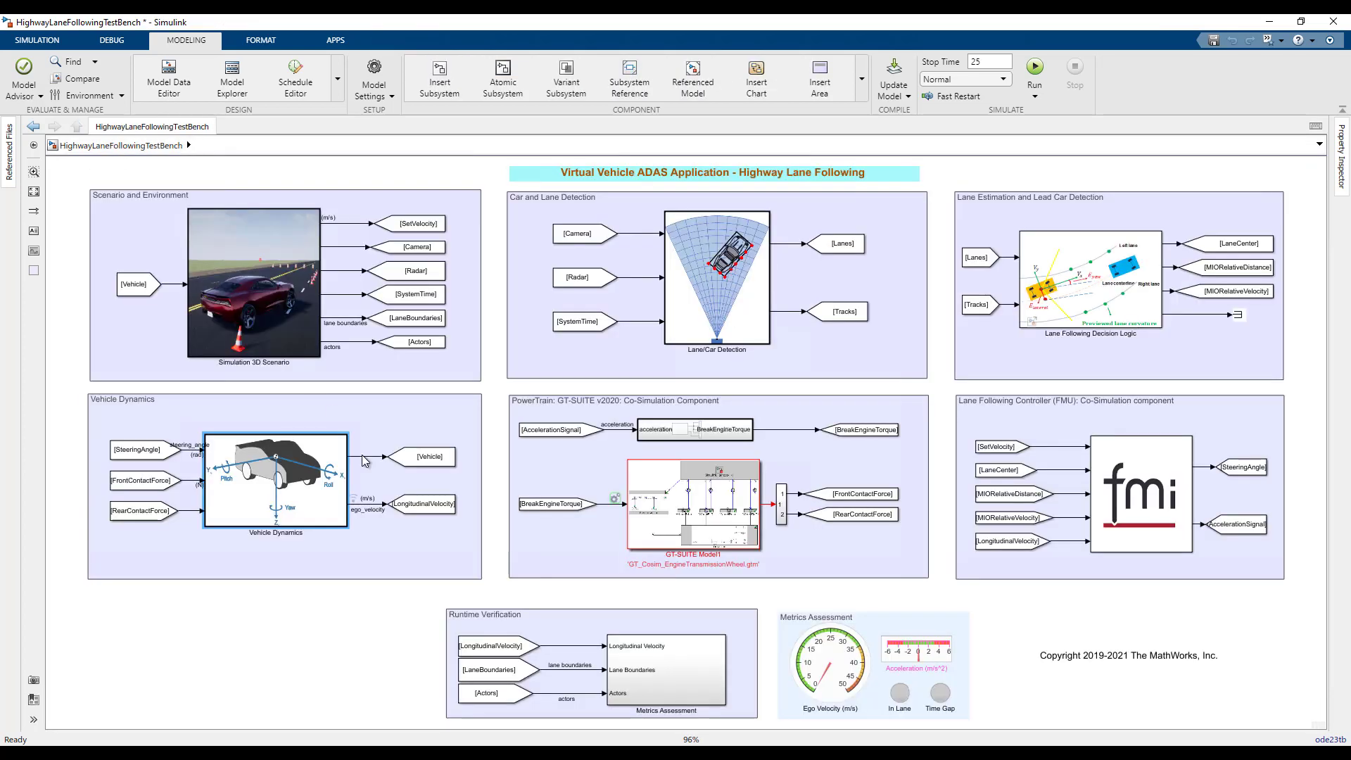
double_click(665, 675)
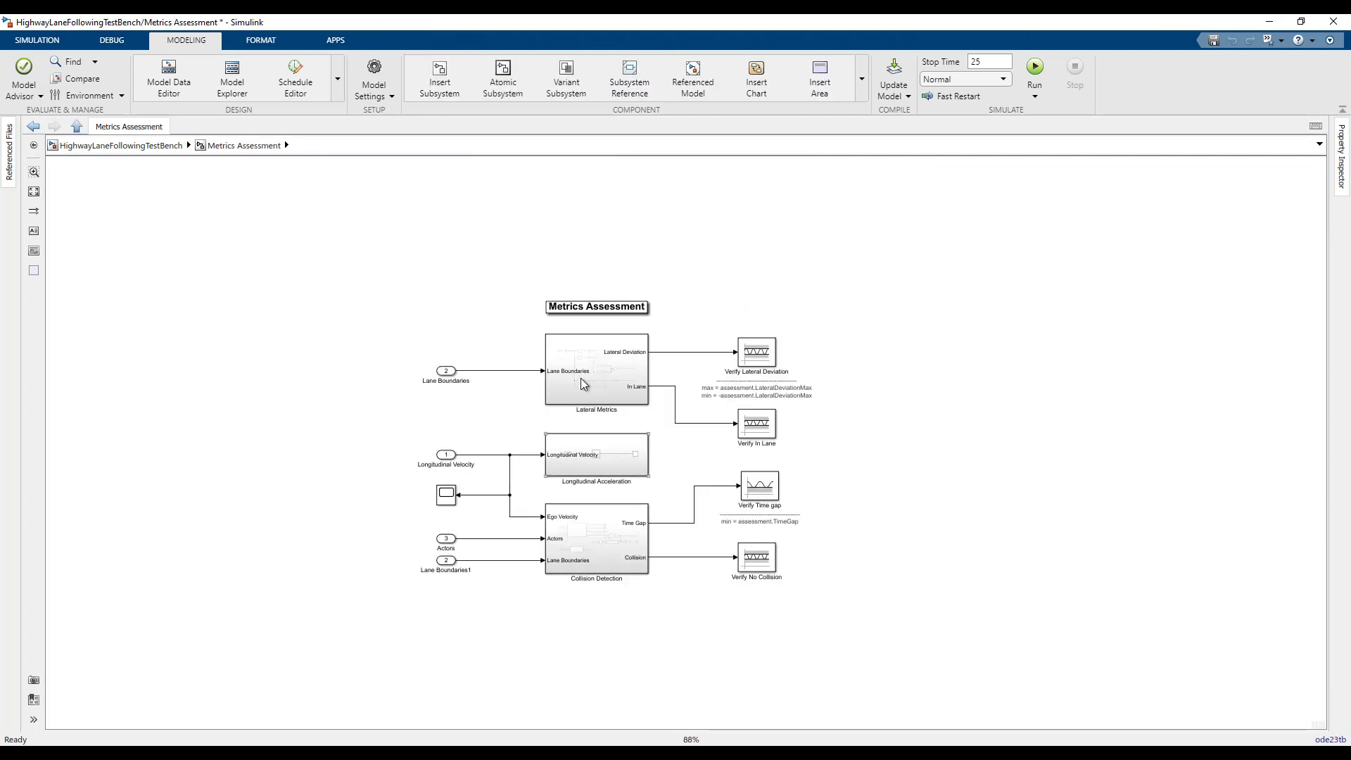
left_click(583, 376)
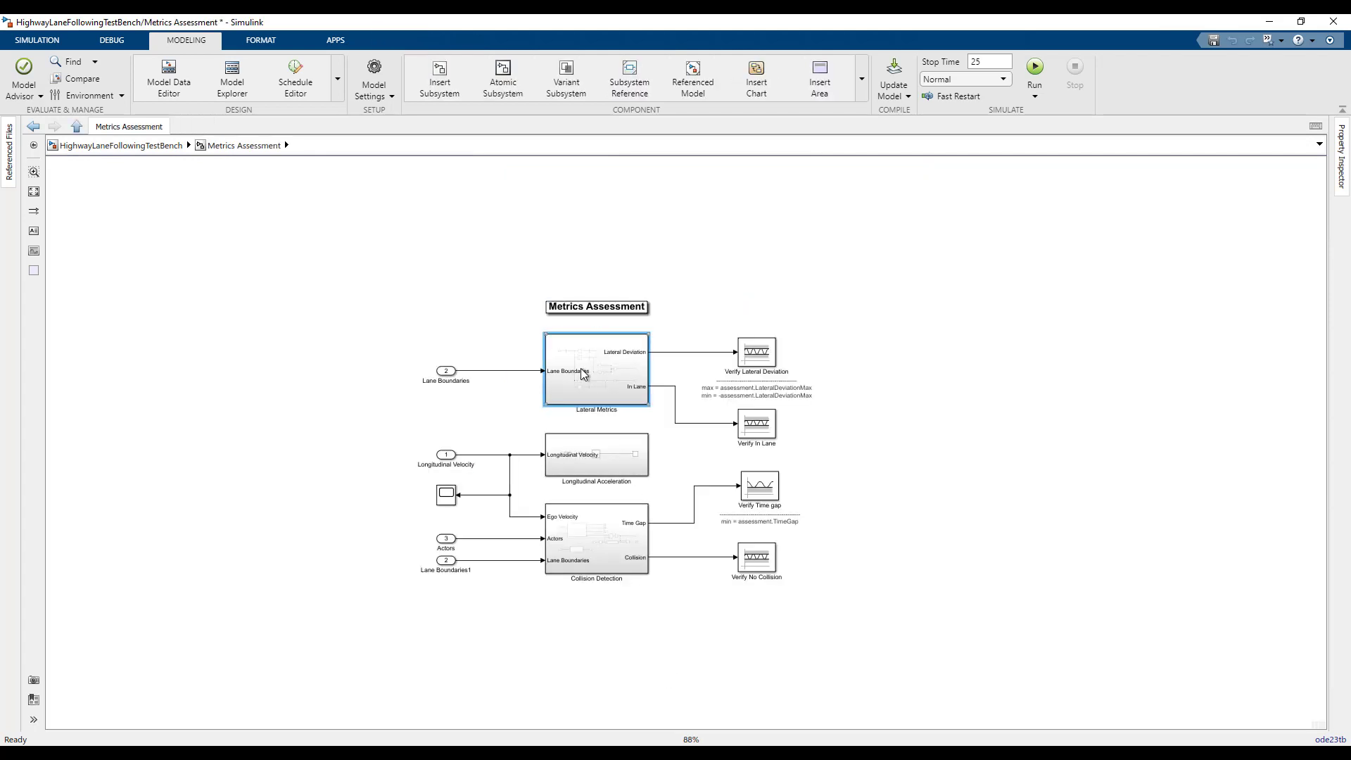
left_click(138, 144)
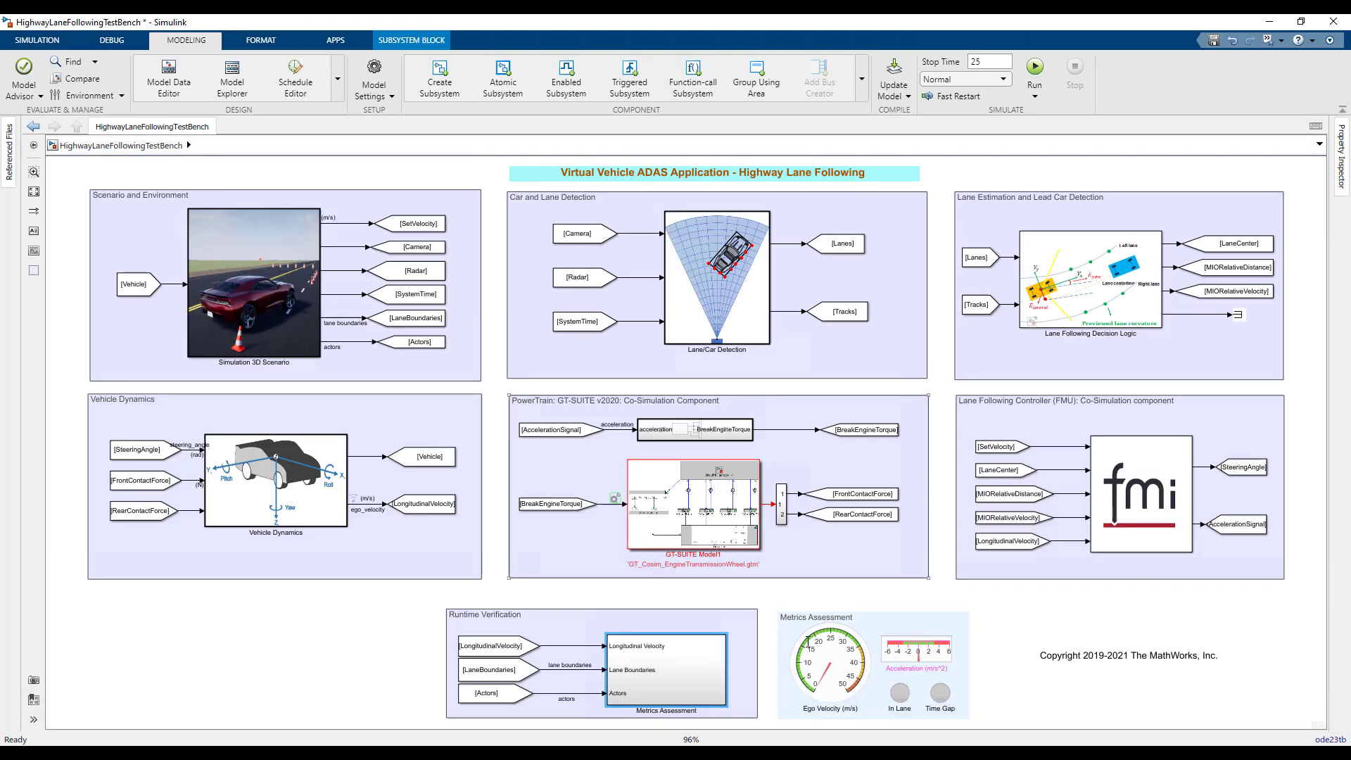
left_click(854, 668)
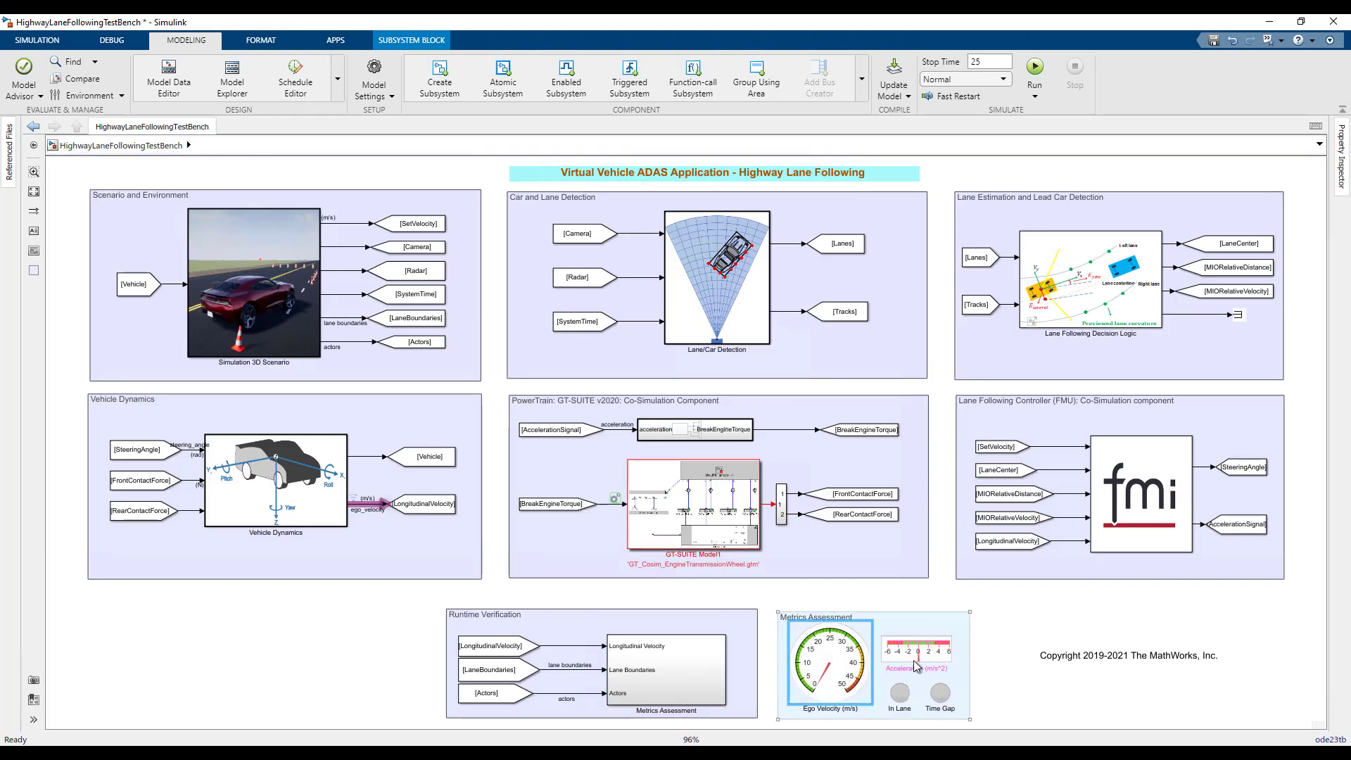
Clear the gauge selection and run the HighwayLaneFollowingTestBench simulation.
left_click(992, 671)
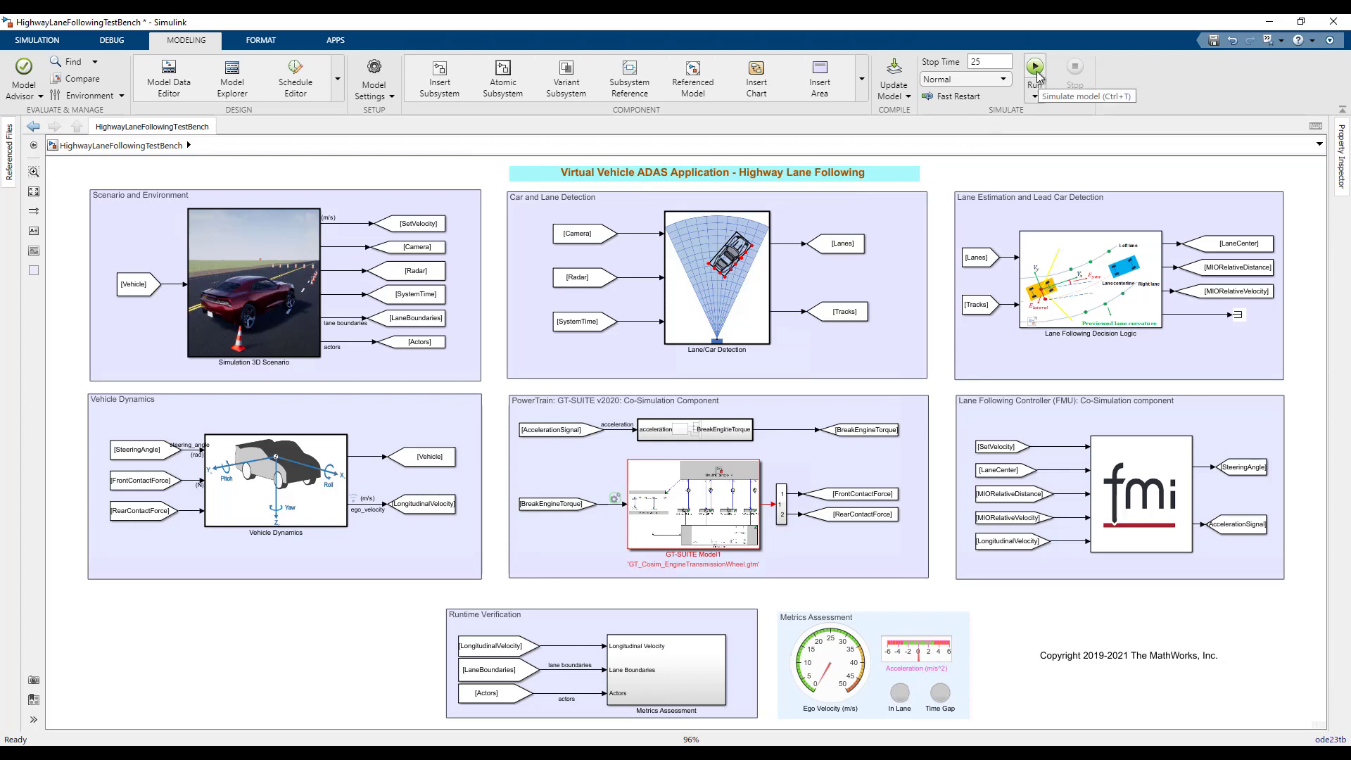
left_click(1036, 74)
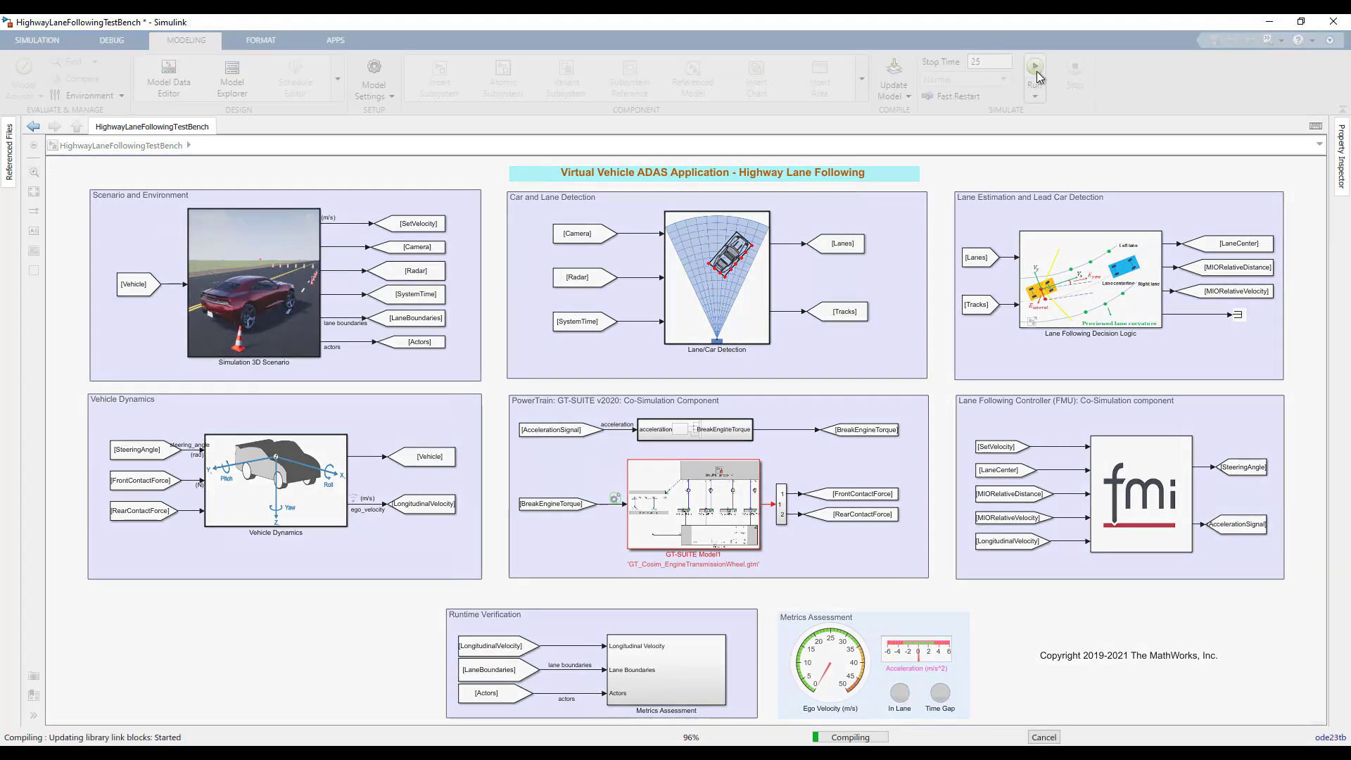